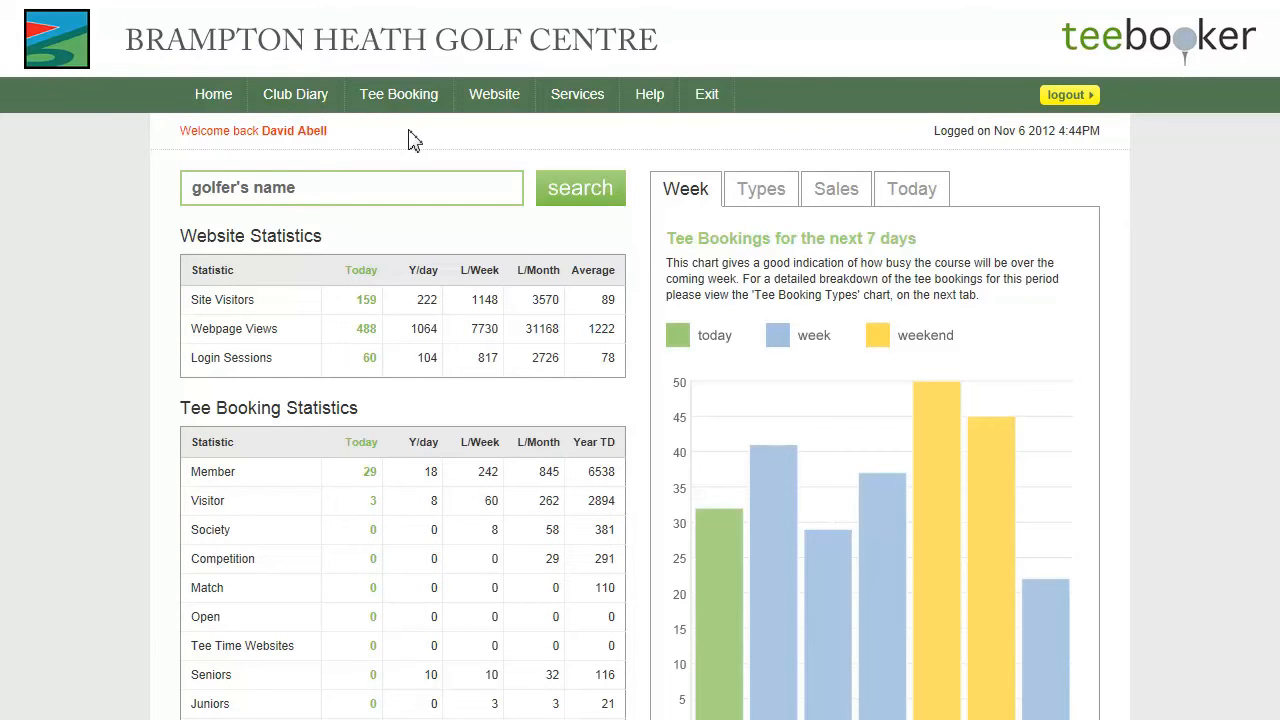
Open the Green Fees Annual Report and look through the monthly figures for every green fee category
mouse_move(414, 112)
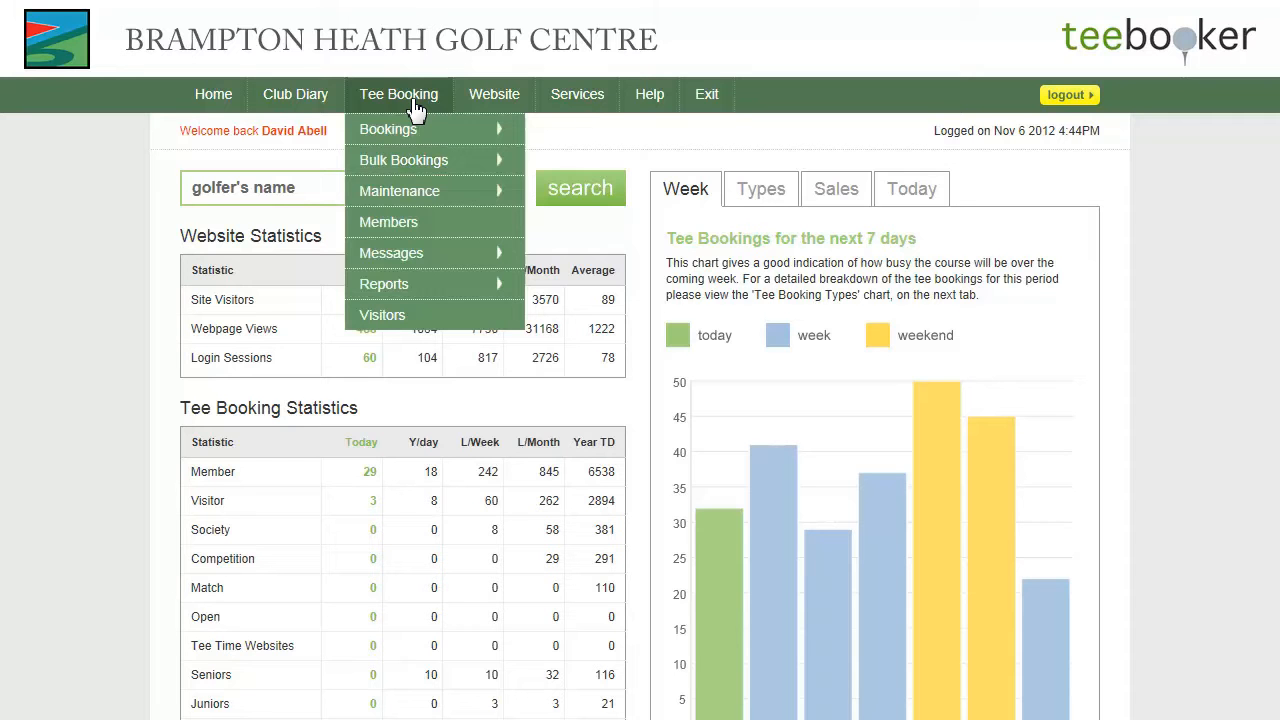
mouse_move(419, 287)
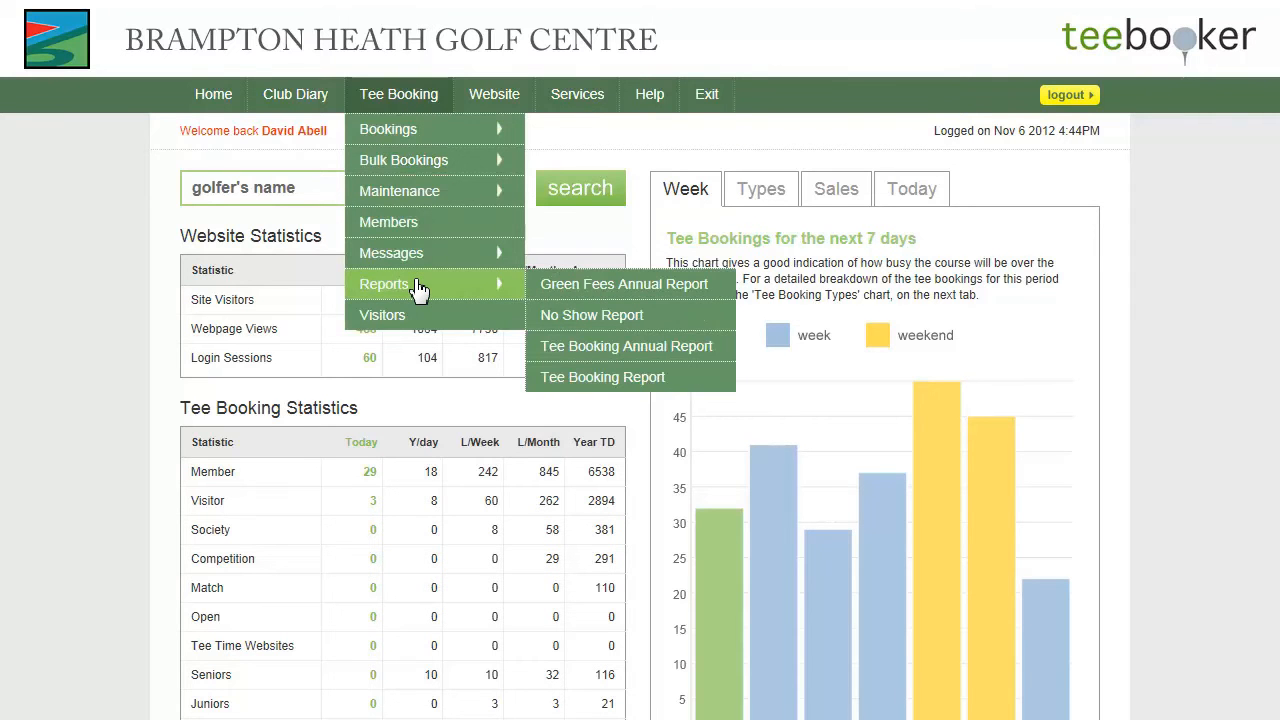
left_click(585, 285)
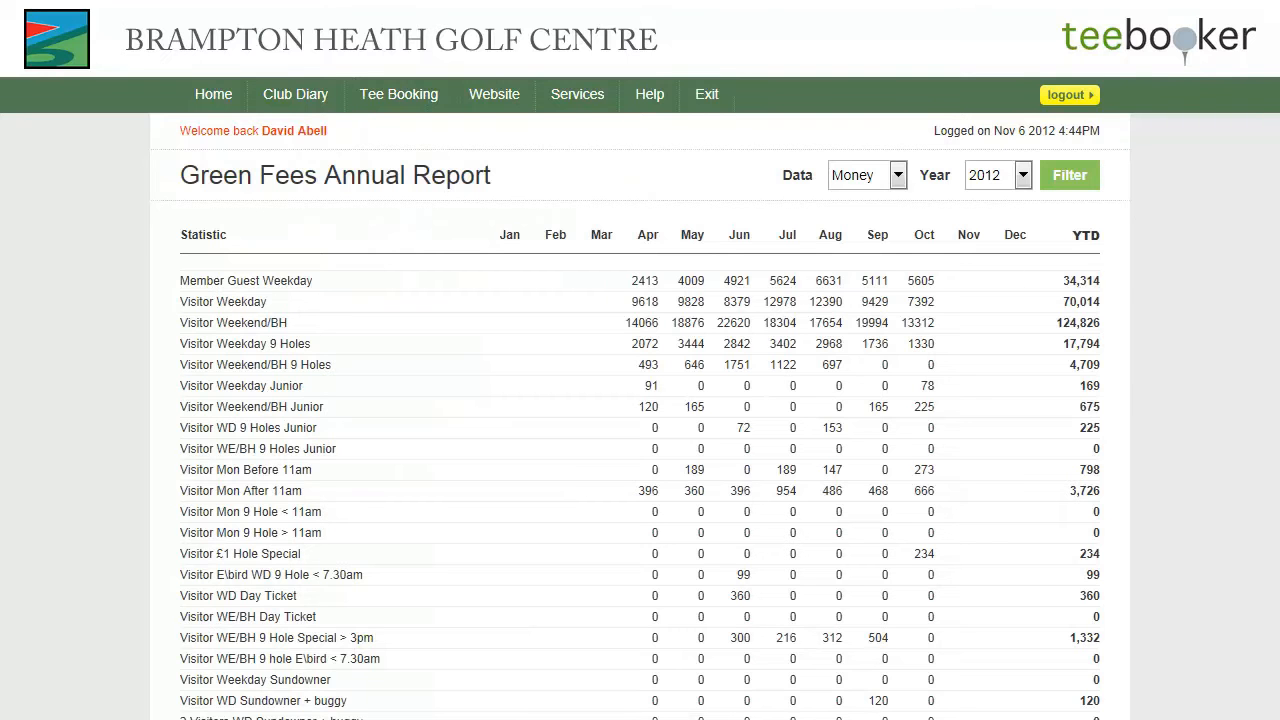
scroll(640, 360, "down", 4)
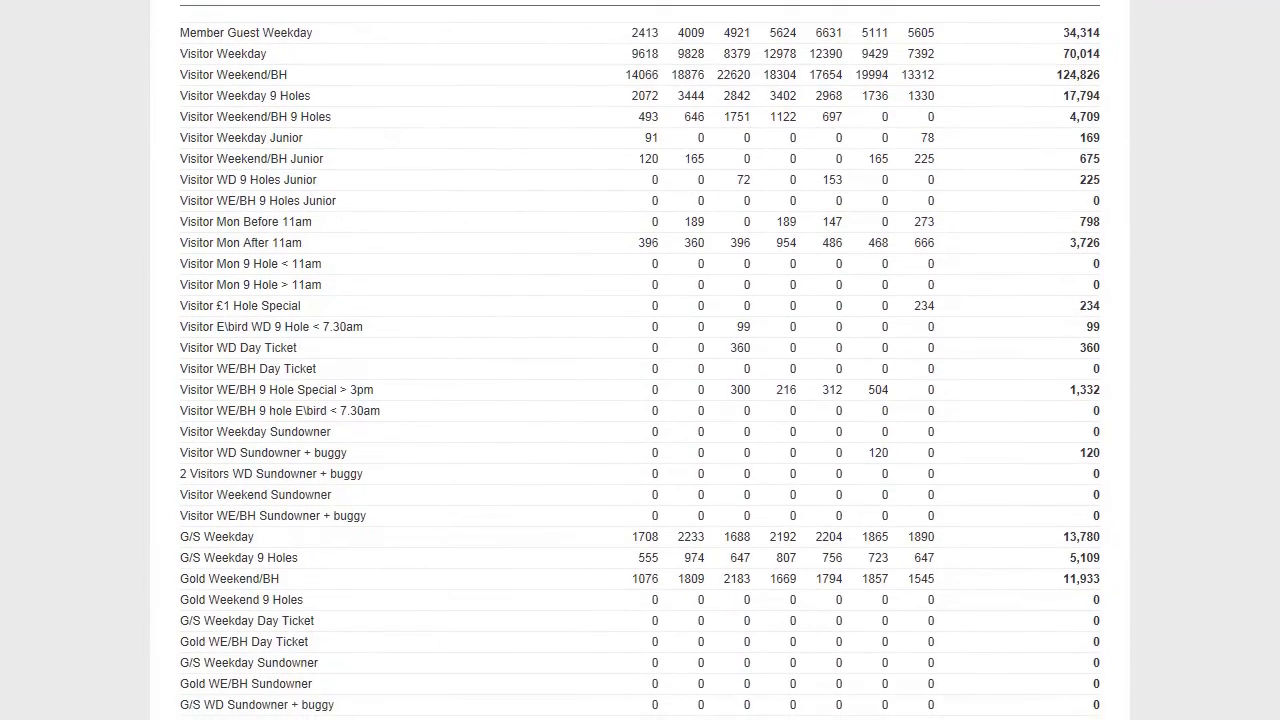
scroll(640, 360, "down", 1)
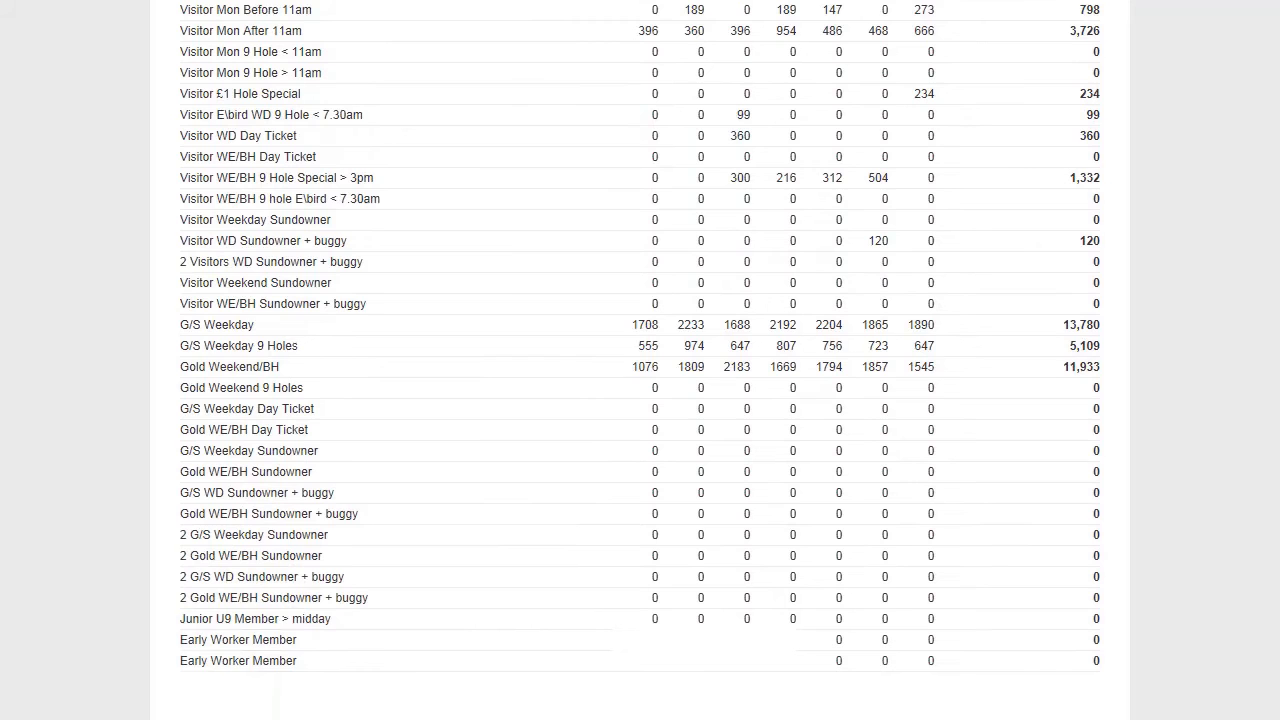
scroll(640, 360, "up", 5)
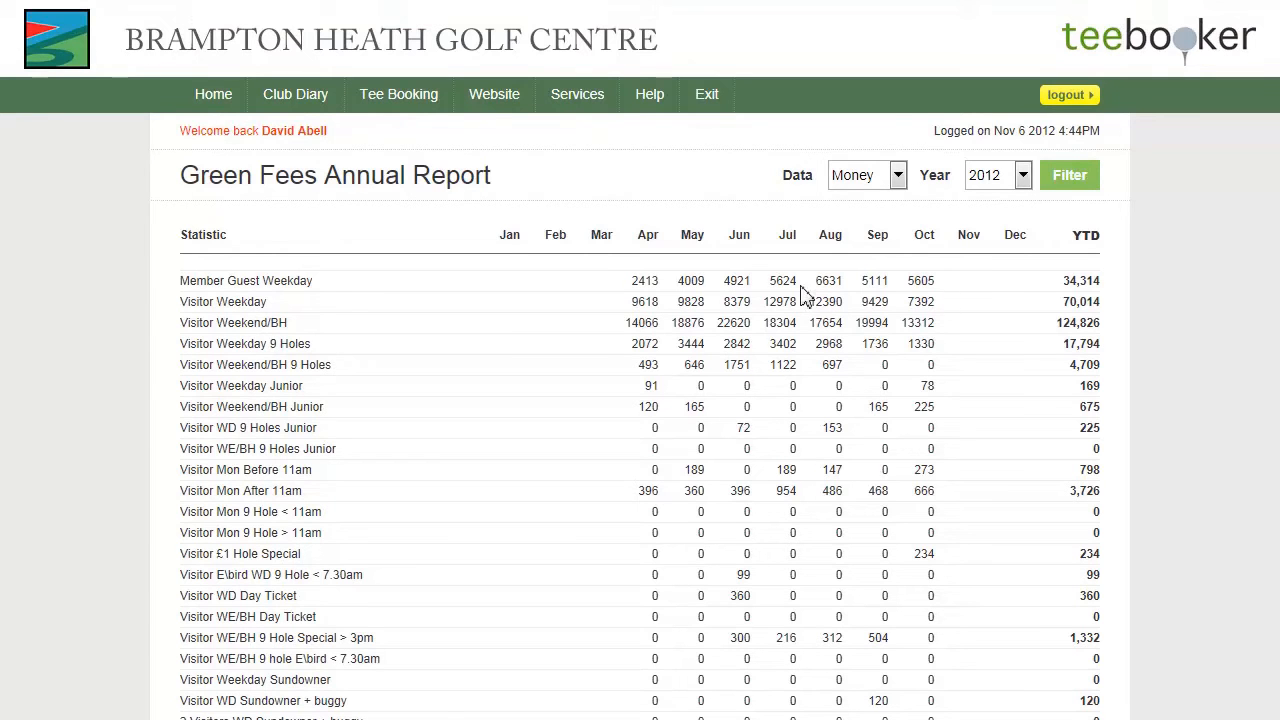
Filter the 2012 Green Fees Annual Report to show Number data
left_click(902, 182)
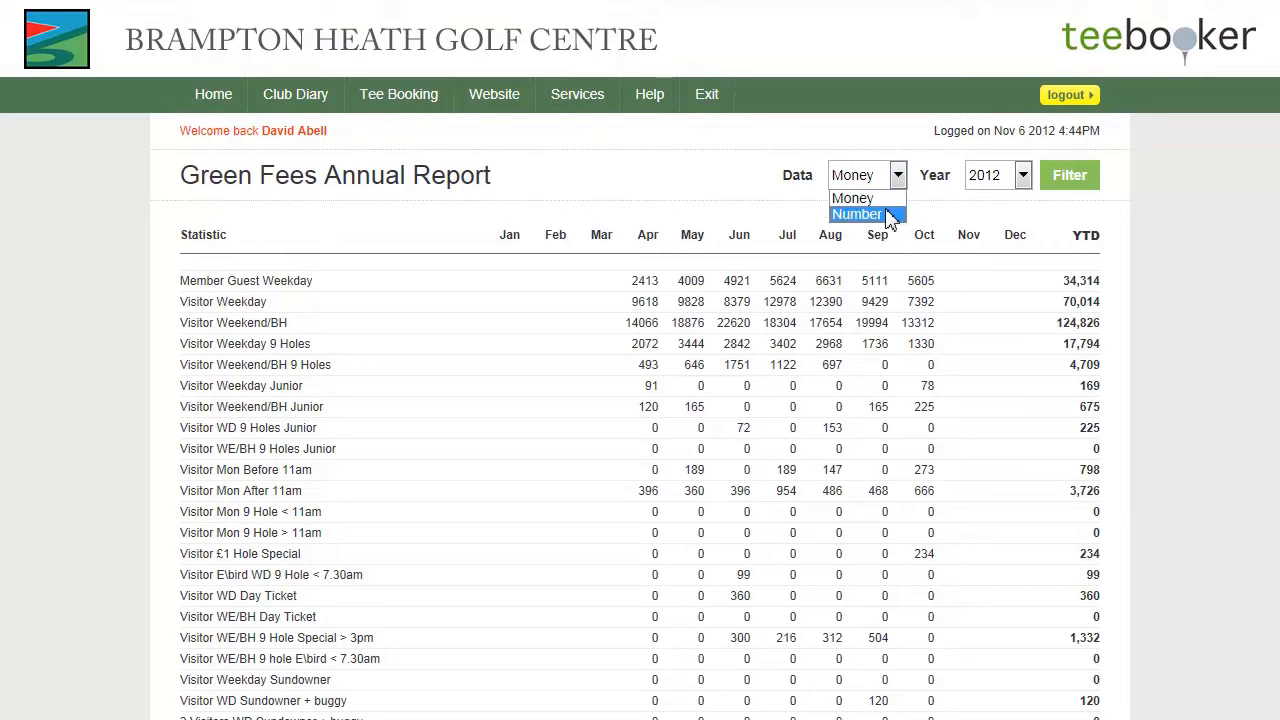
left_click(888, 215)
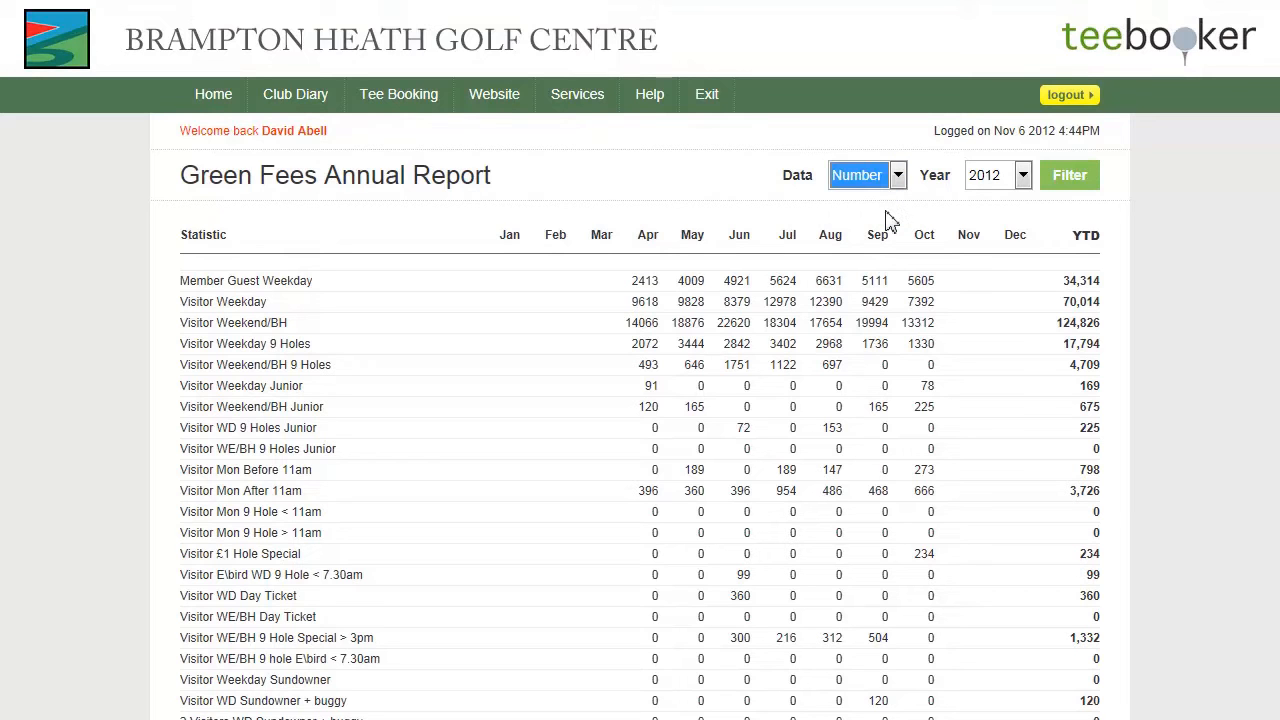
left_click(1070, 180)
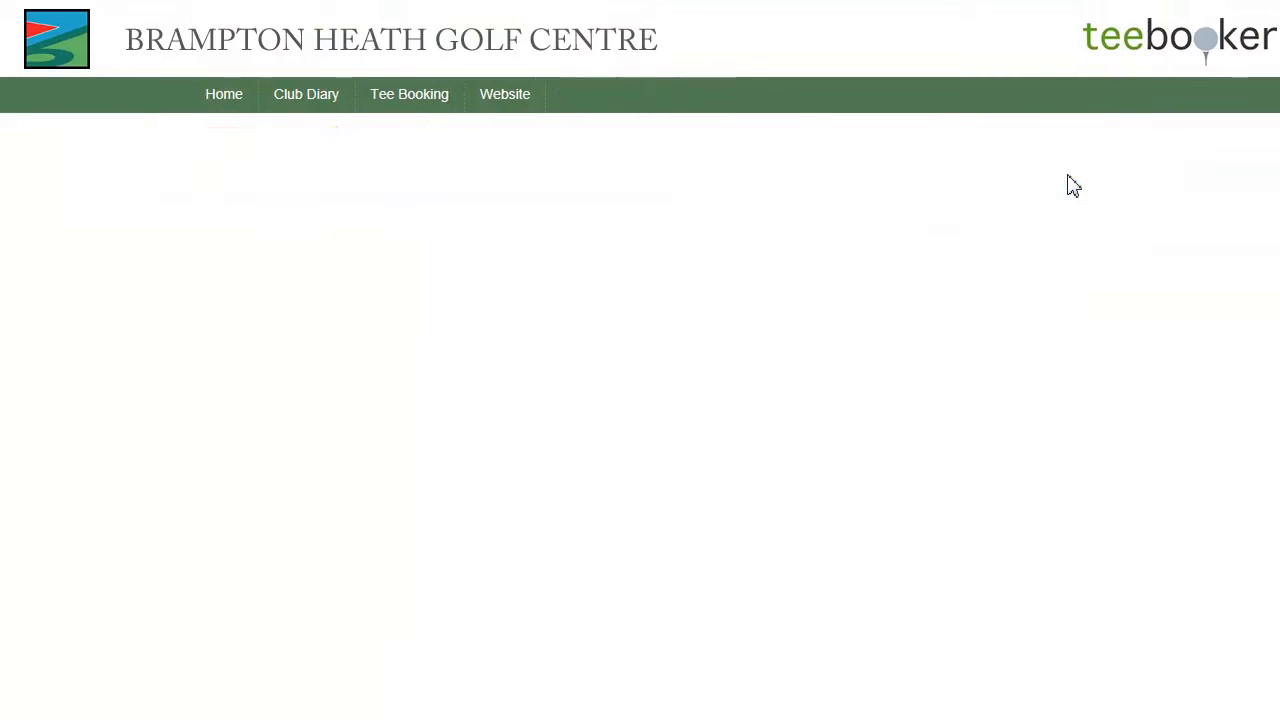
Filter the Green Fees Annual Report by Money data for 2012 again
left_click(902, 178)
left_click(885, 200)
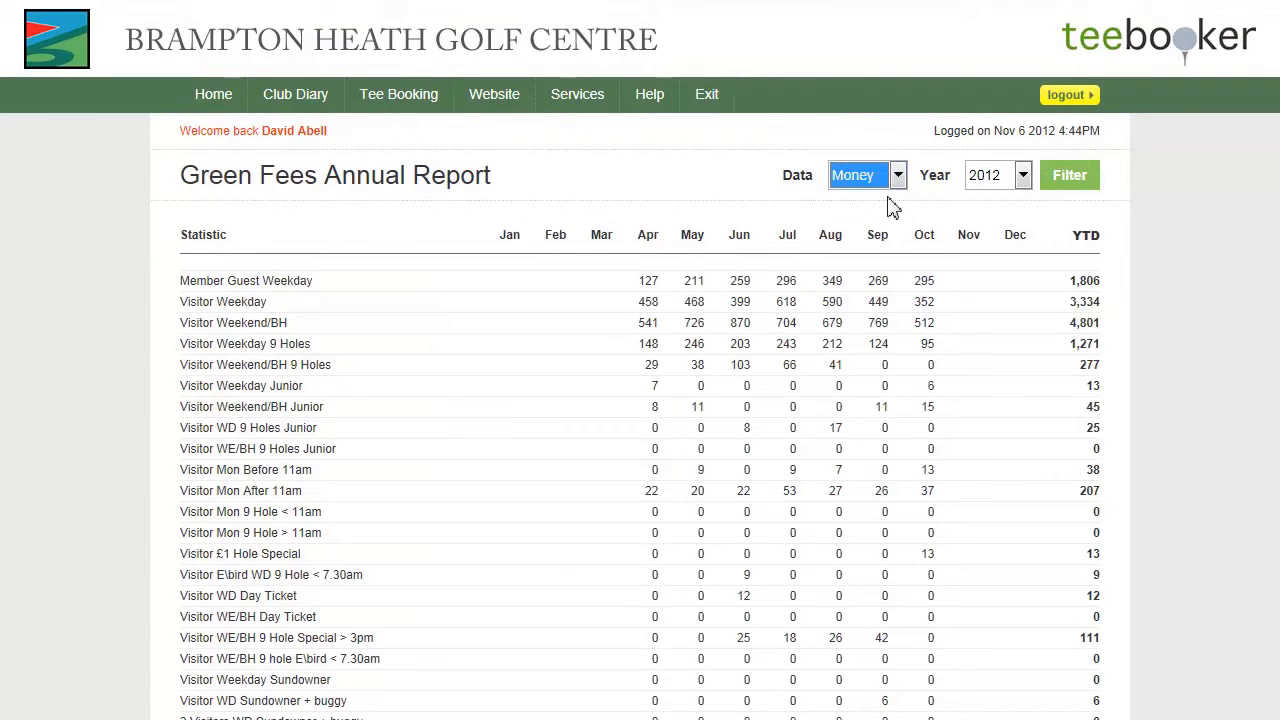
left_click(1082, 183)
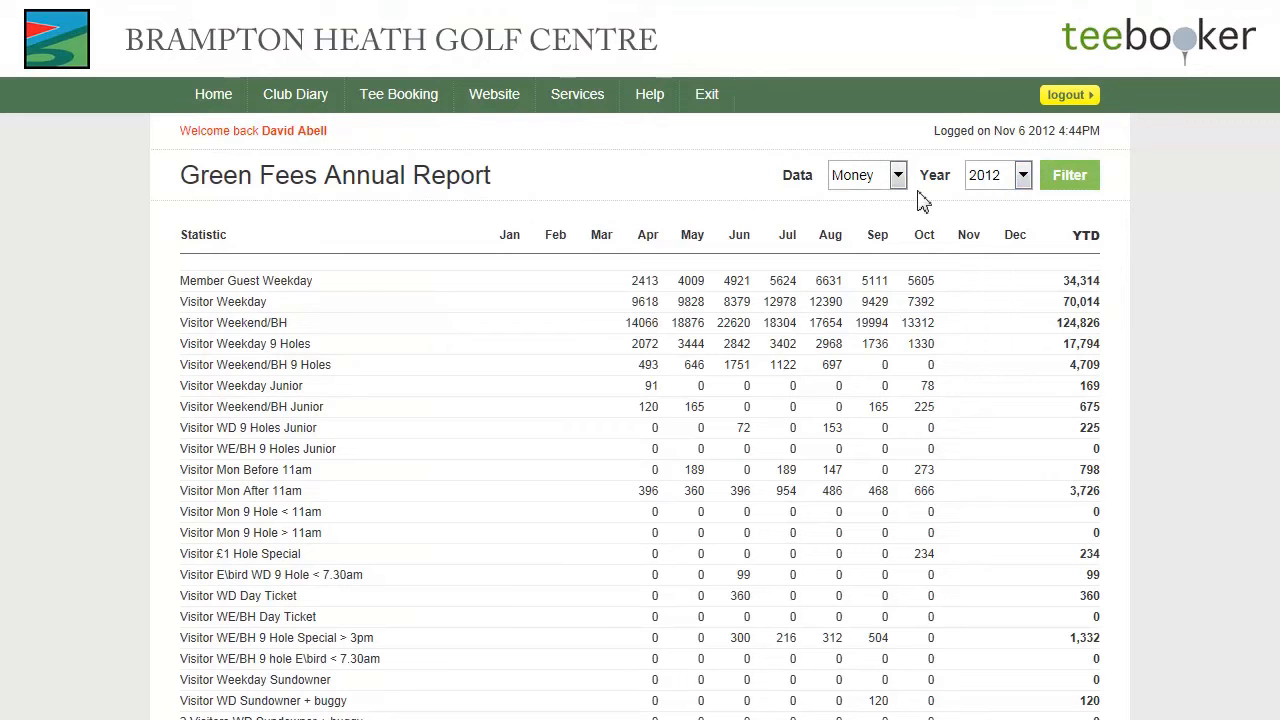
Open the No Show Report and look through the full list of members with no-shows
mouse_move(423, 108)
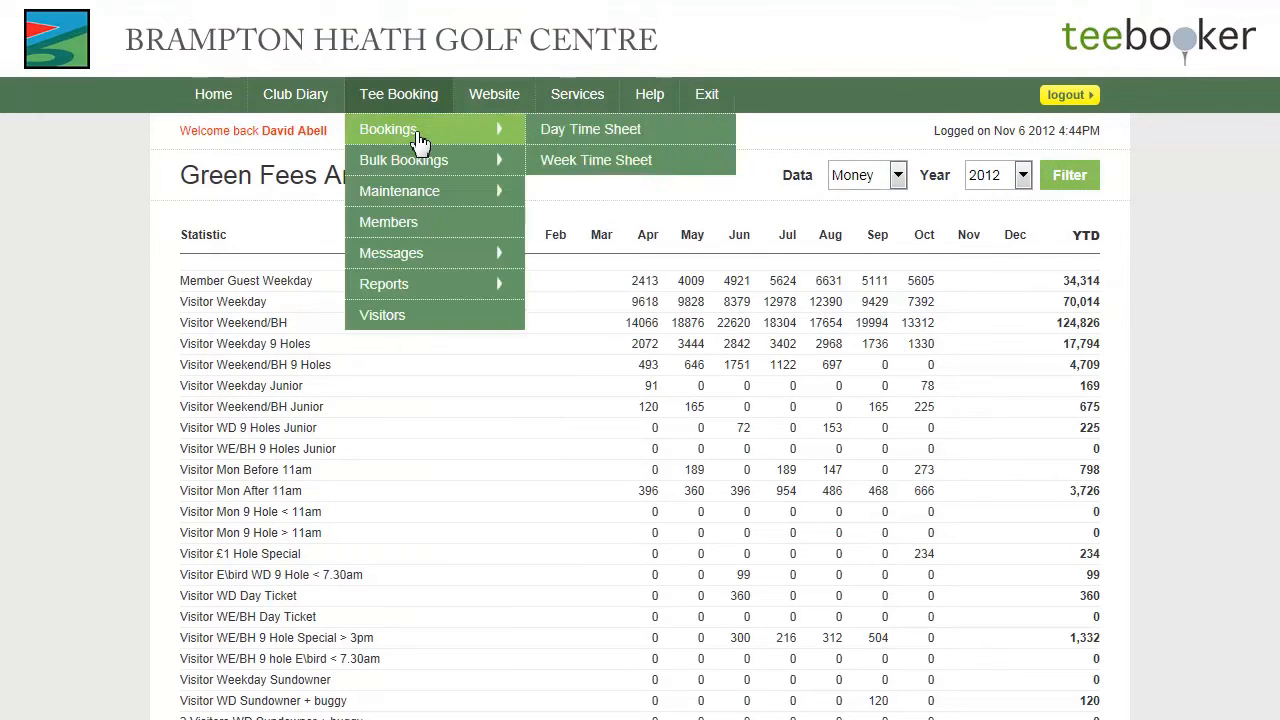
mouse_move(421, 289)
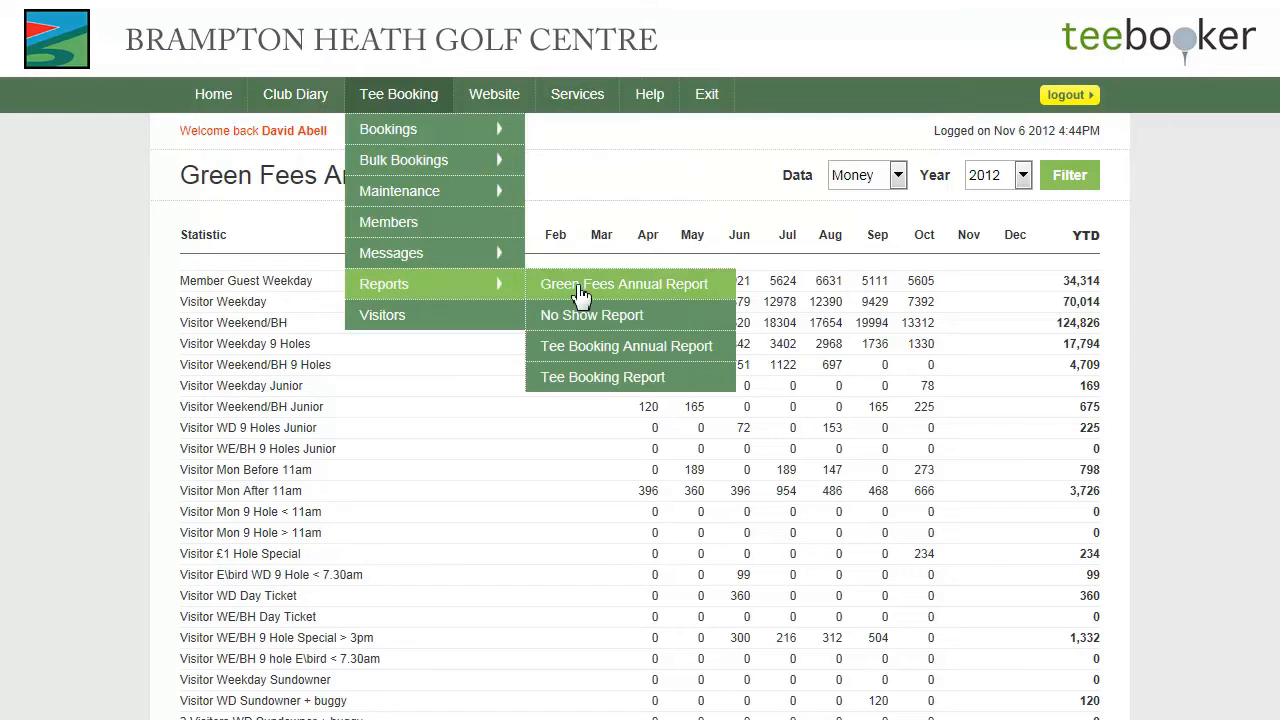
left_click(592, 318)
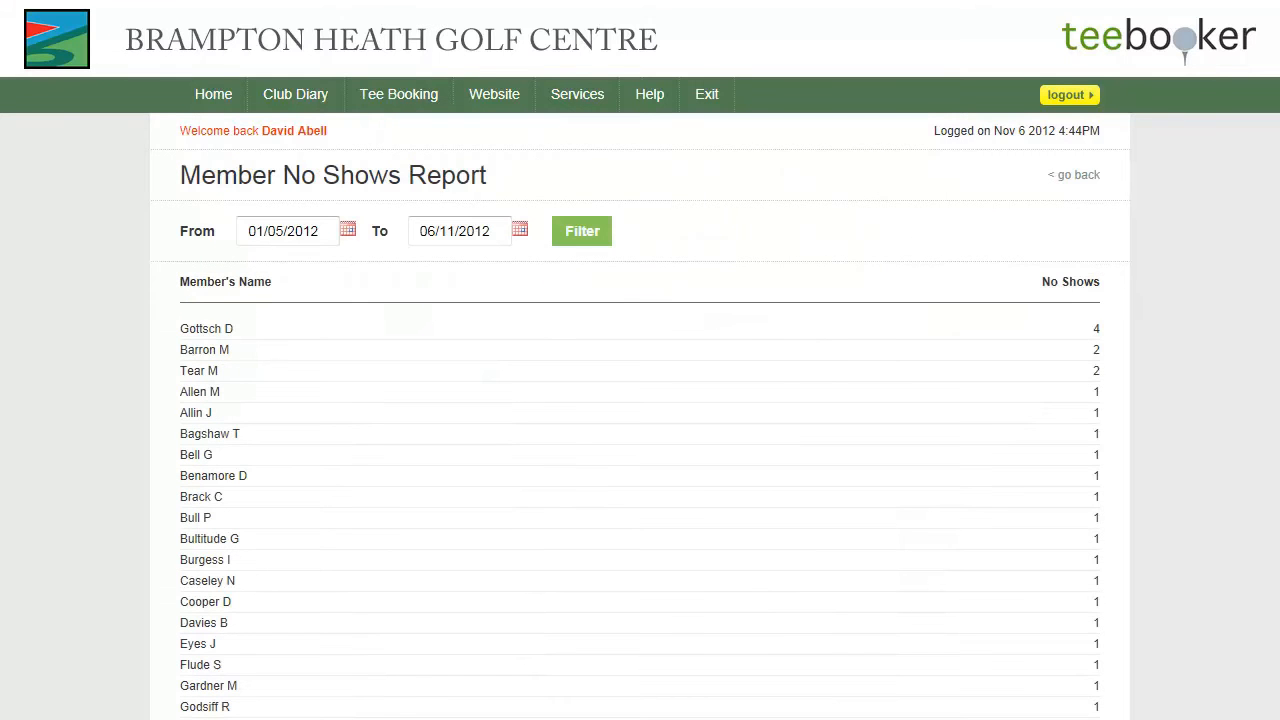
scroll(640, 400, "down", 5)
scroll(640, 400, "up", 5)
Inspect the From and To date calendars of the Member No Shows Report, then close them without choosing dates
left_click(349, 234)
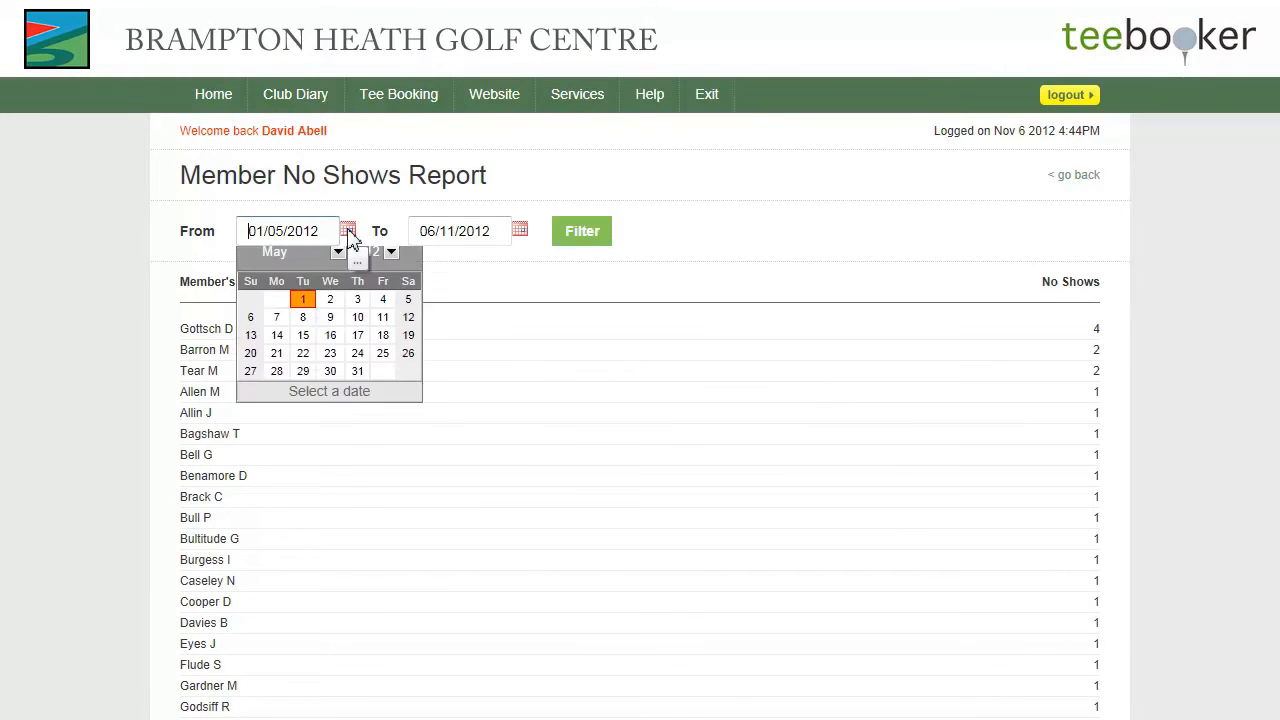
left_click(521, 234)
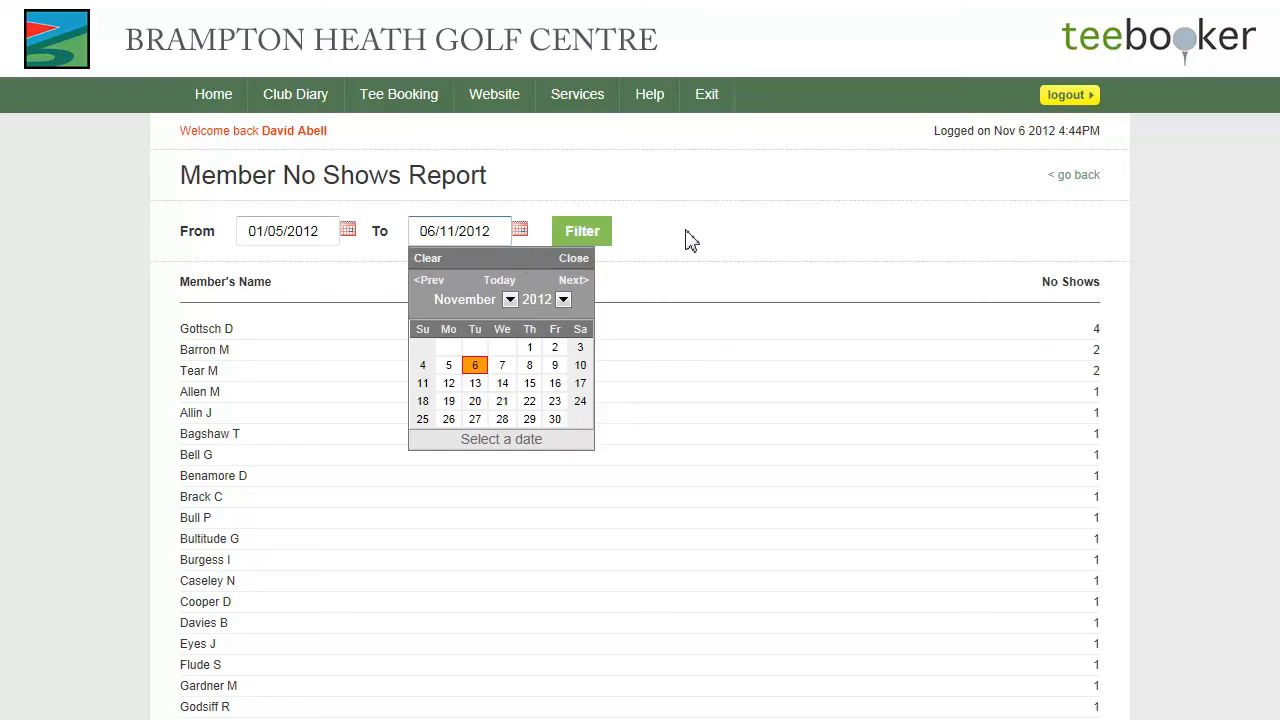
left_click(1150, 292)
Open the Tee Booking Annual Report to view the year's monthly booking statistics
mouse_move(383, 105)
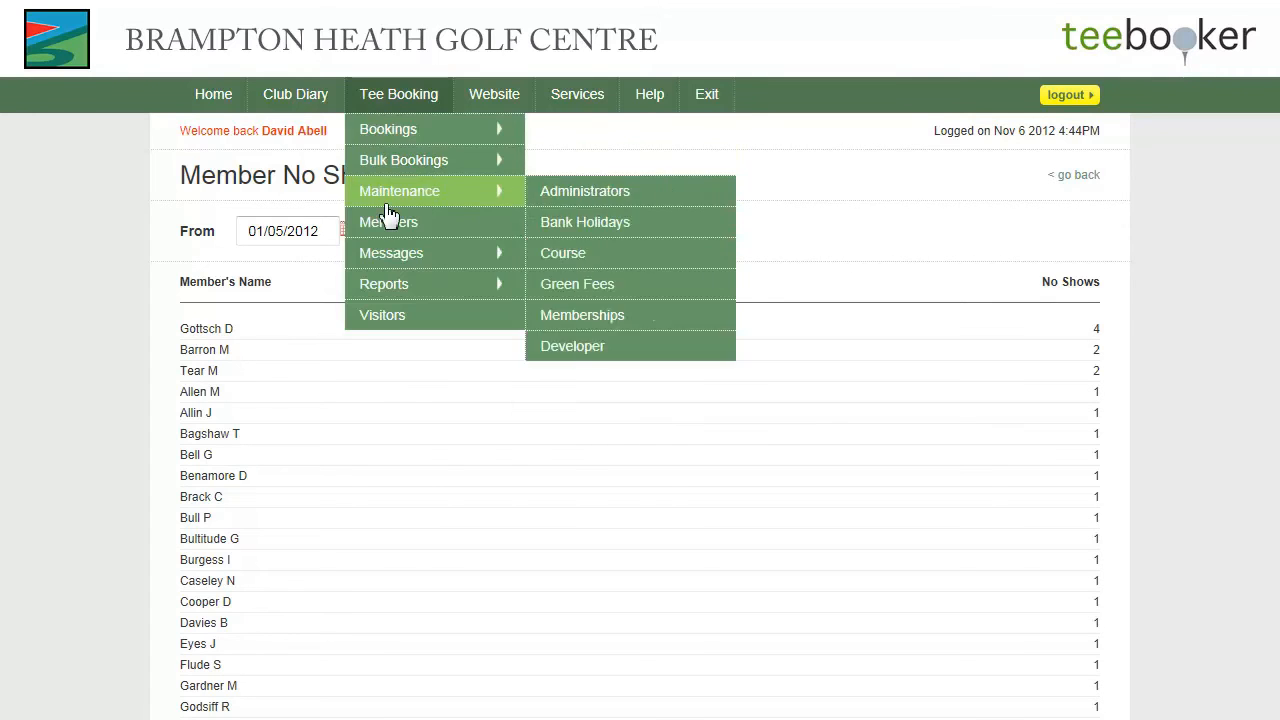
mouse_move(400, 289)
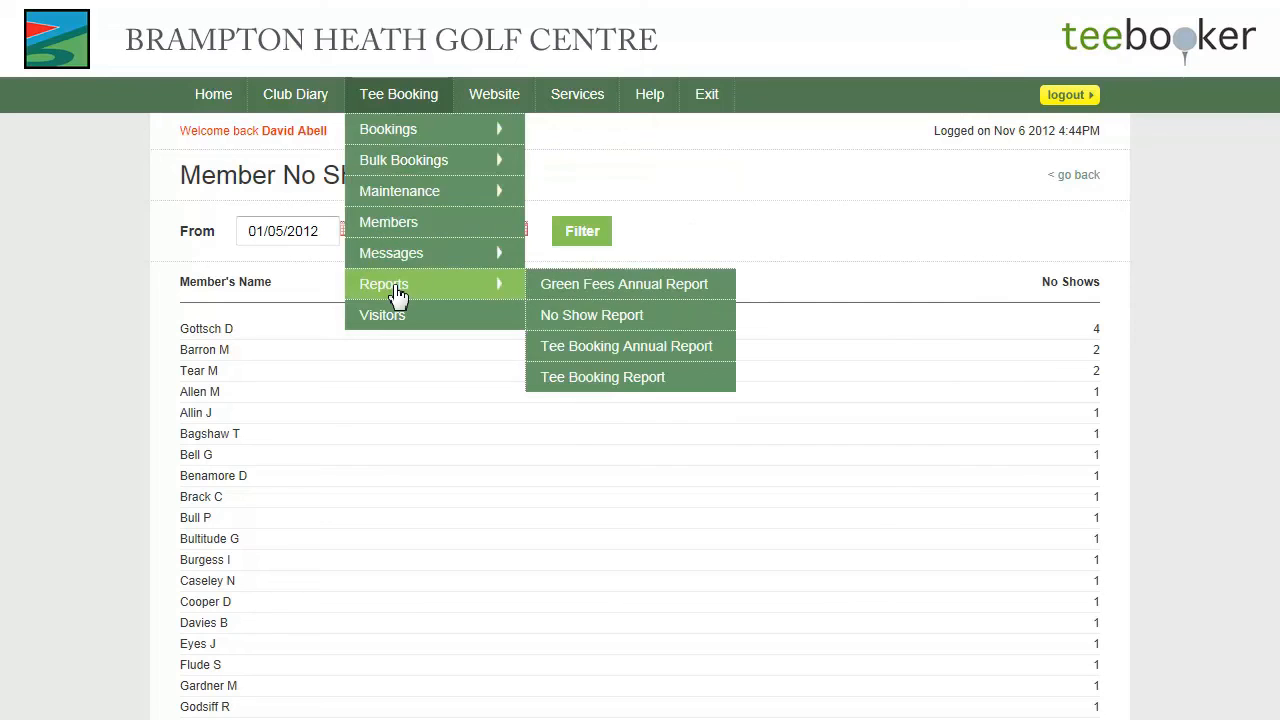
left_click(596, 350)
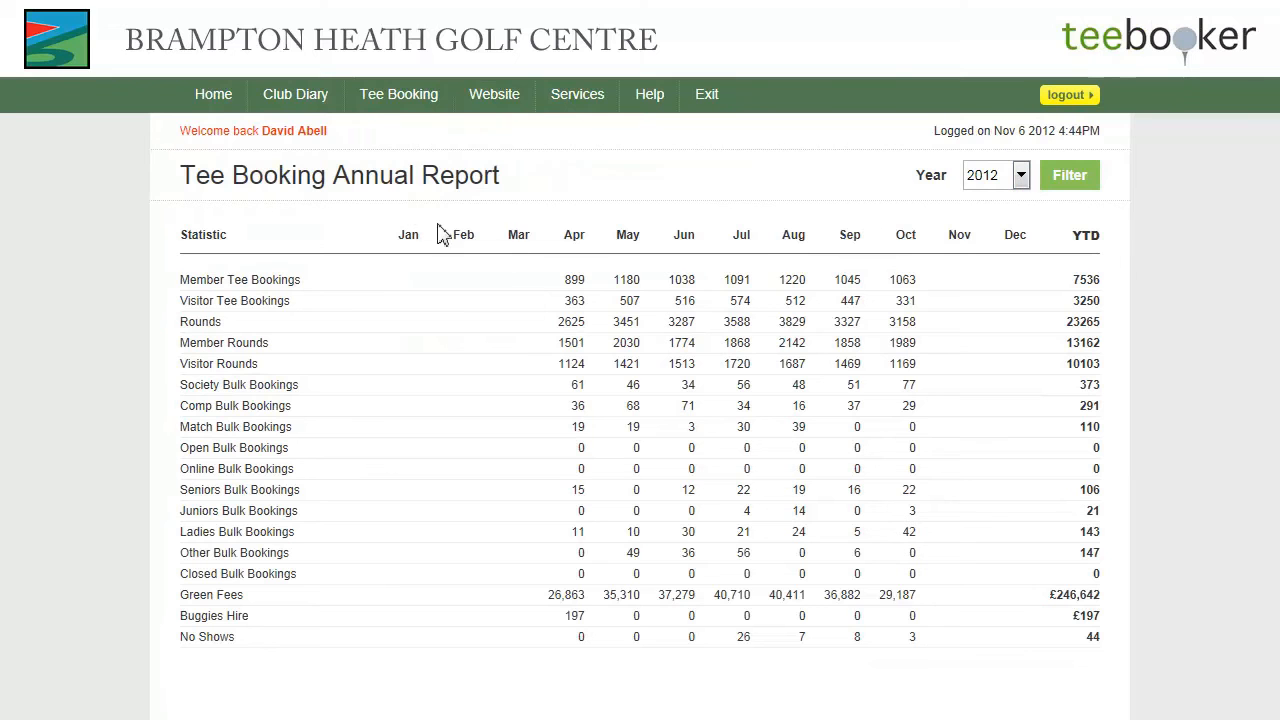
Open the Tee Booking Report that compares booking statistics across two date periods
mouse_move(420, 108)
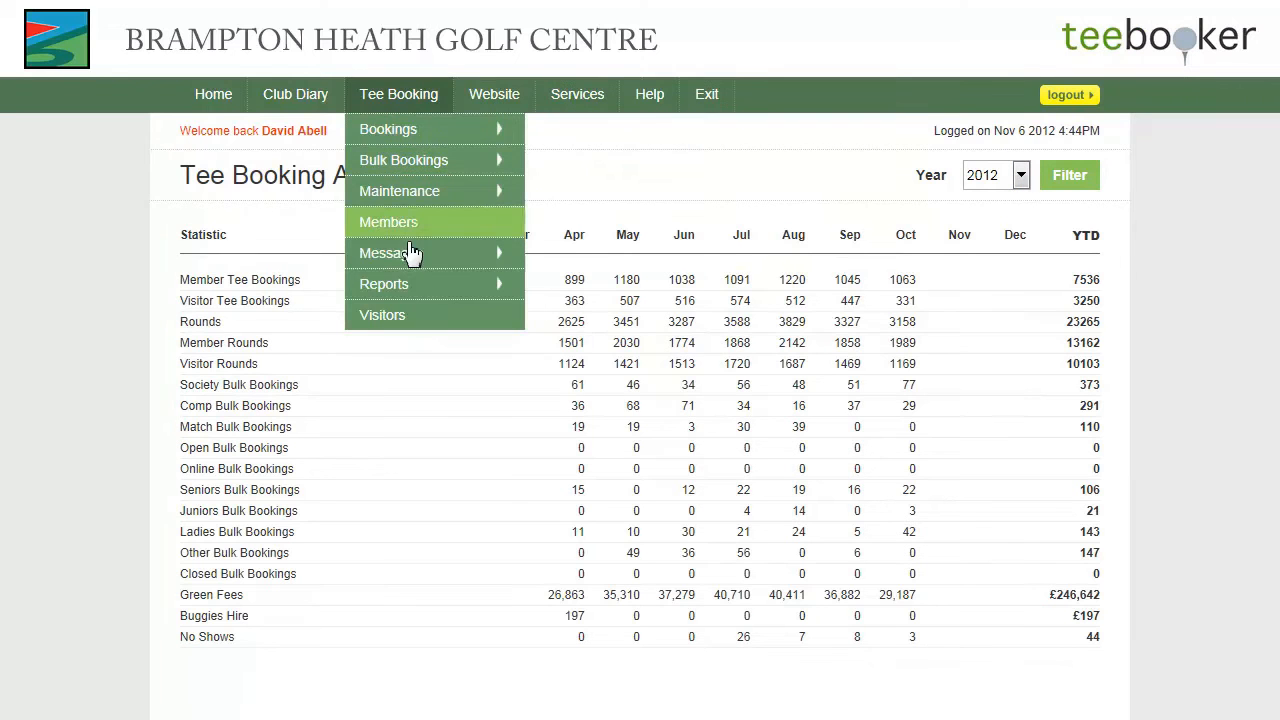
mouse_move(414, 289)
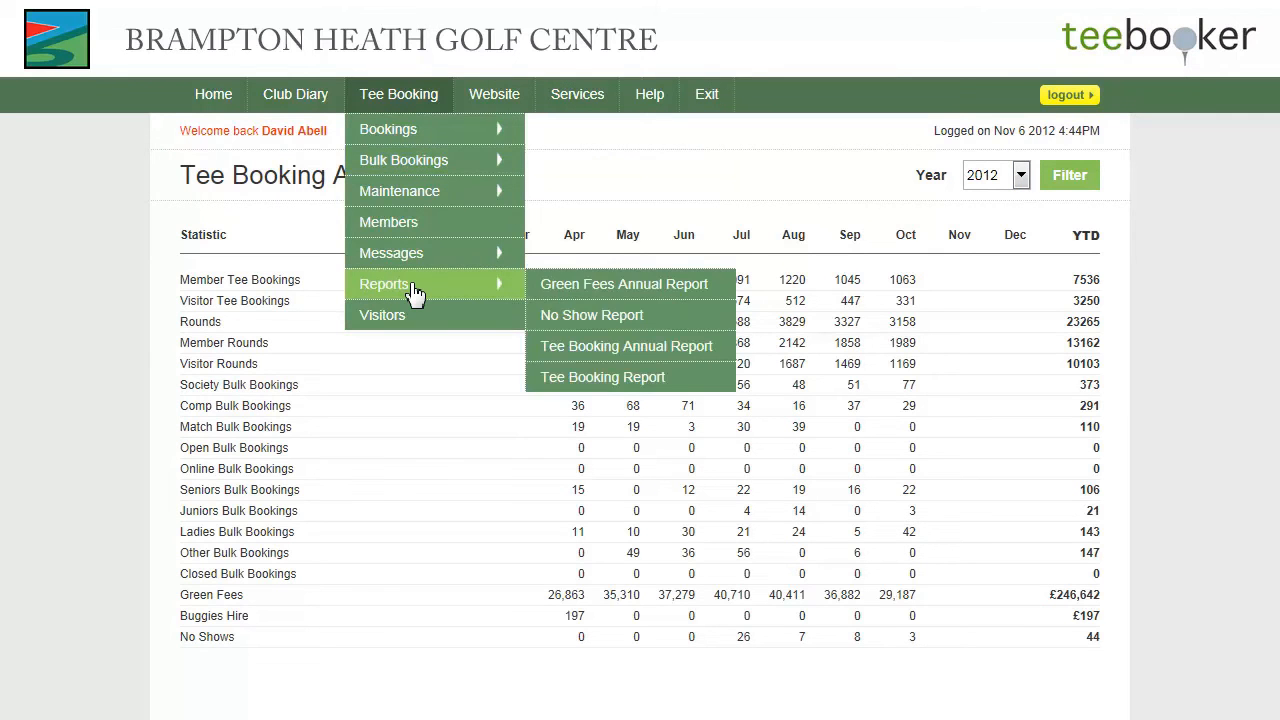
left_click(603, 377)
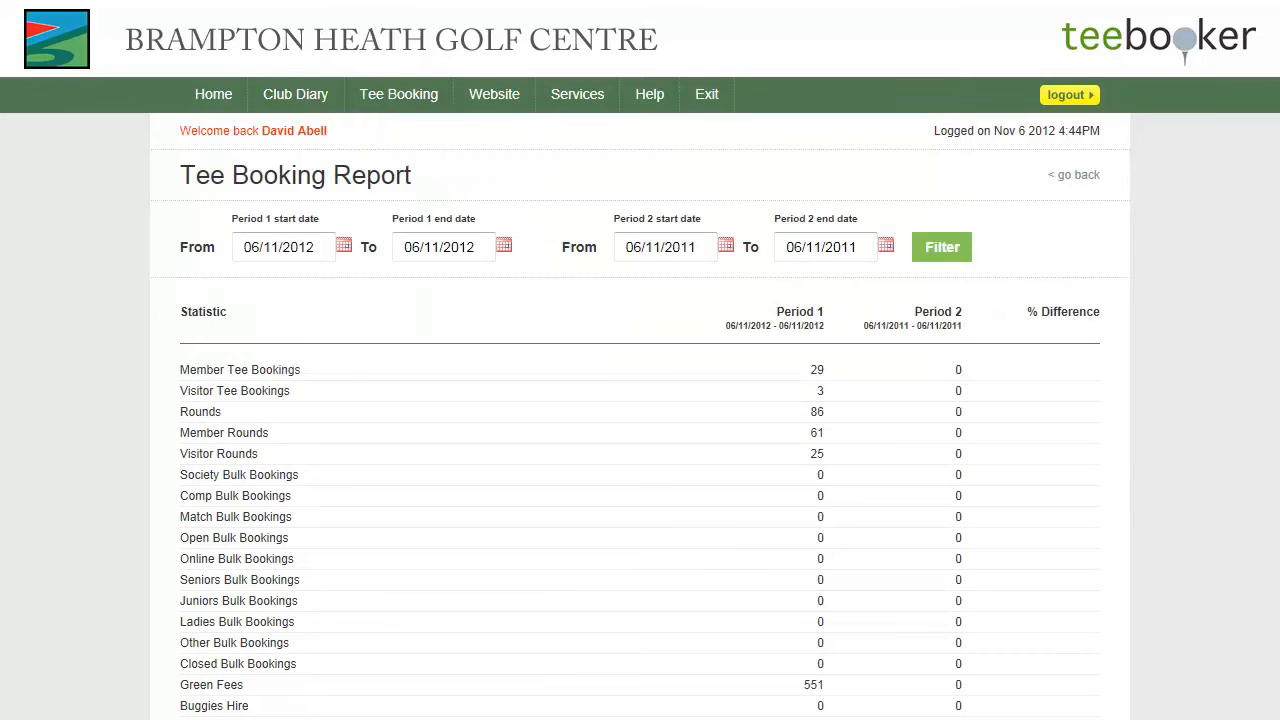
scroll(640, 360, "down", 1)
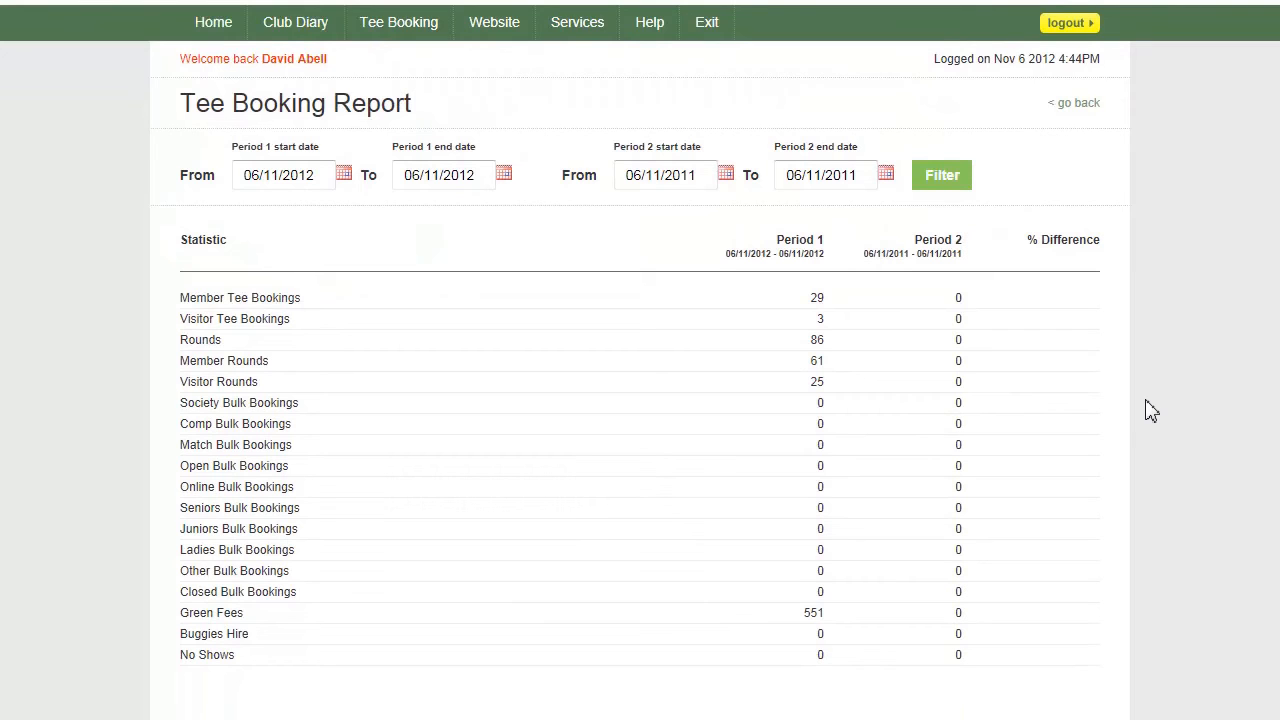
Set the Period 1 start date of the Tee Booking Report to 1 October 2012
left_click(343, 176)
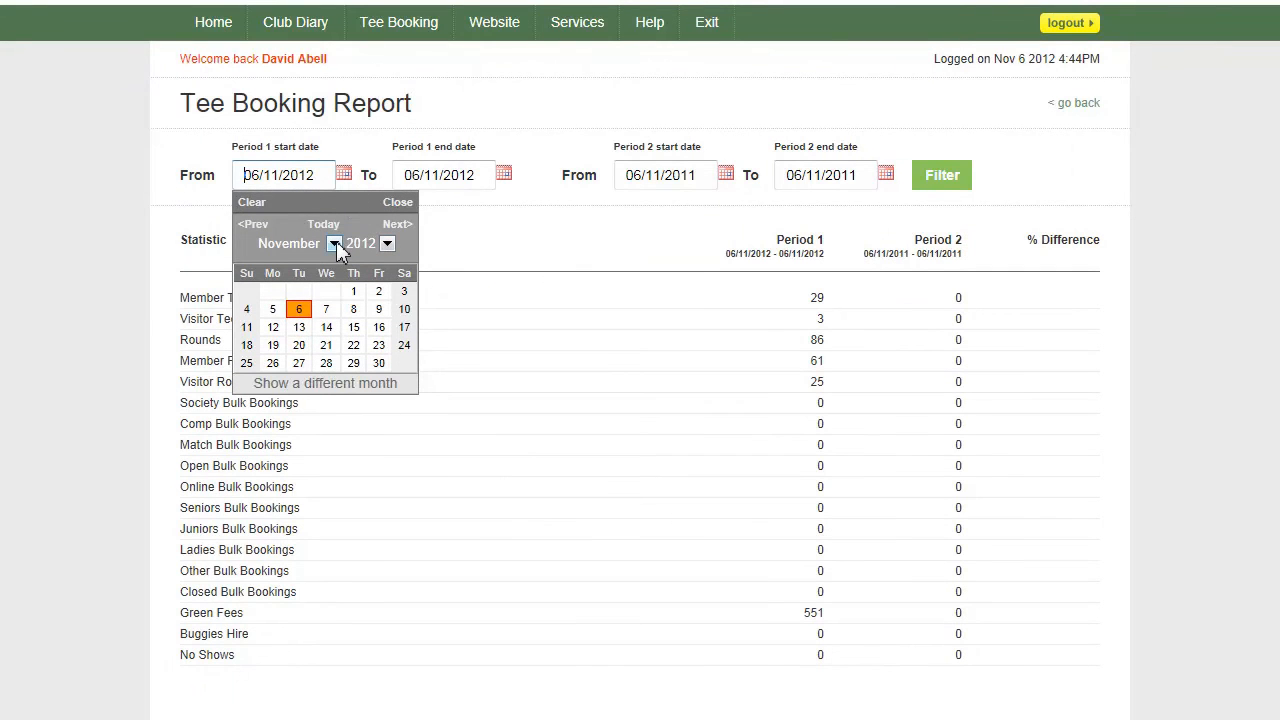
left_click(334, 244)
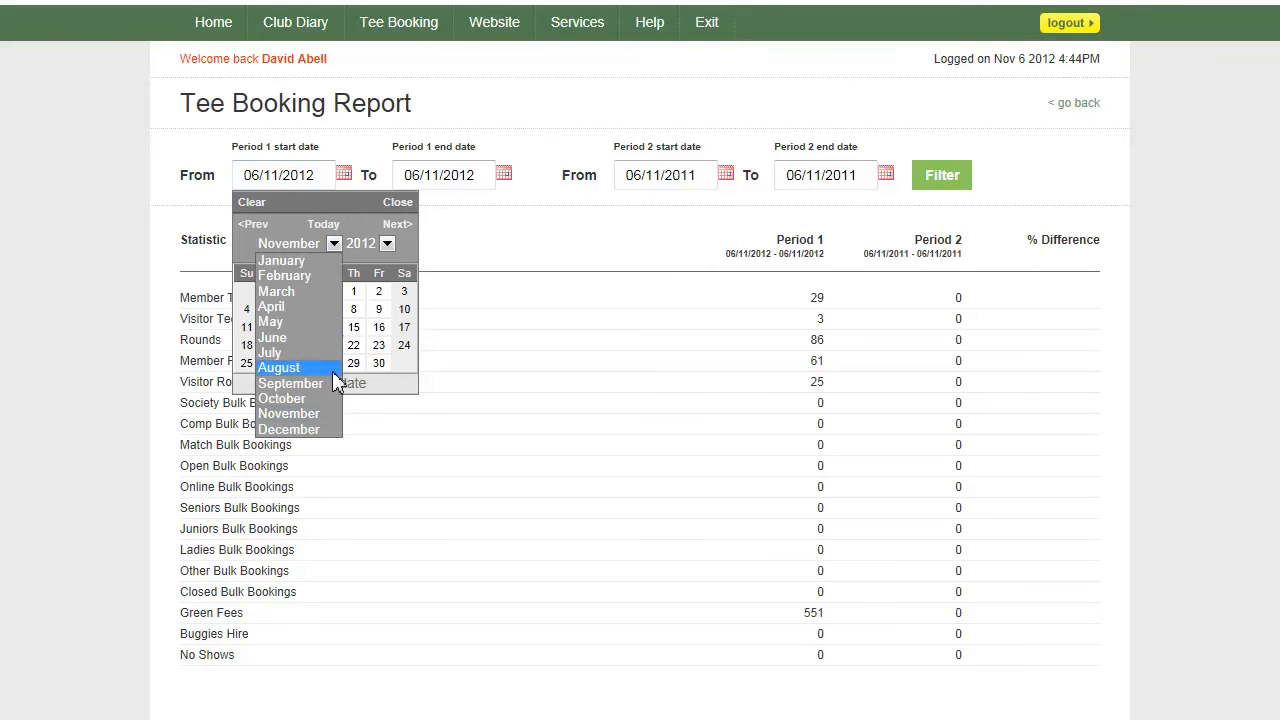
left_click(324, 401)
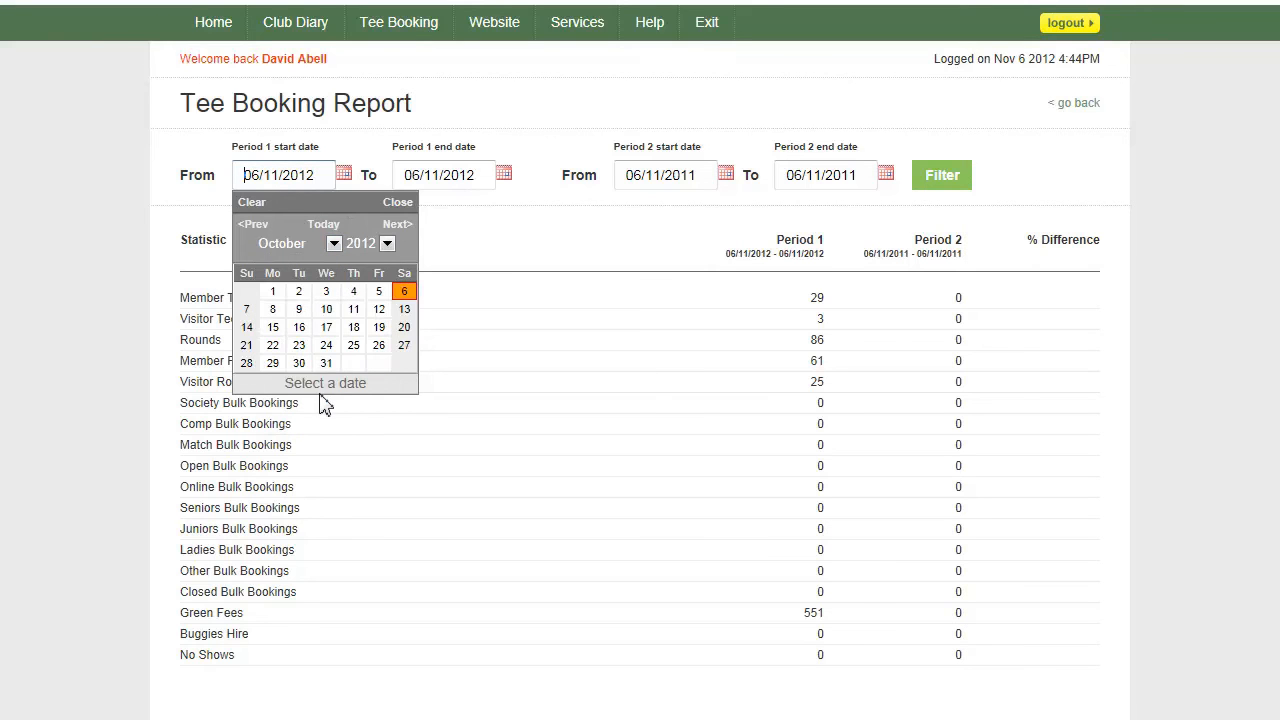
left_click(272, 291)
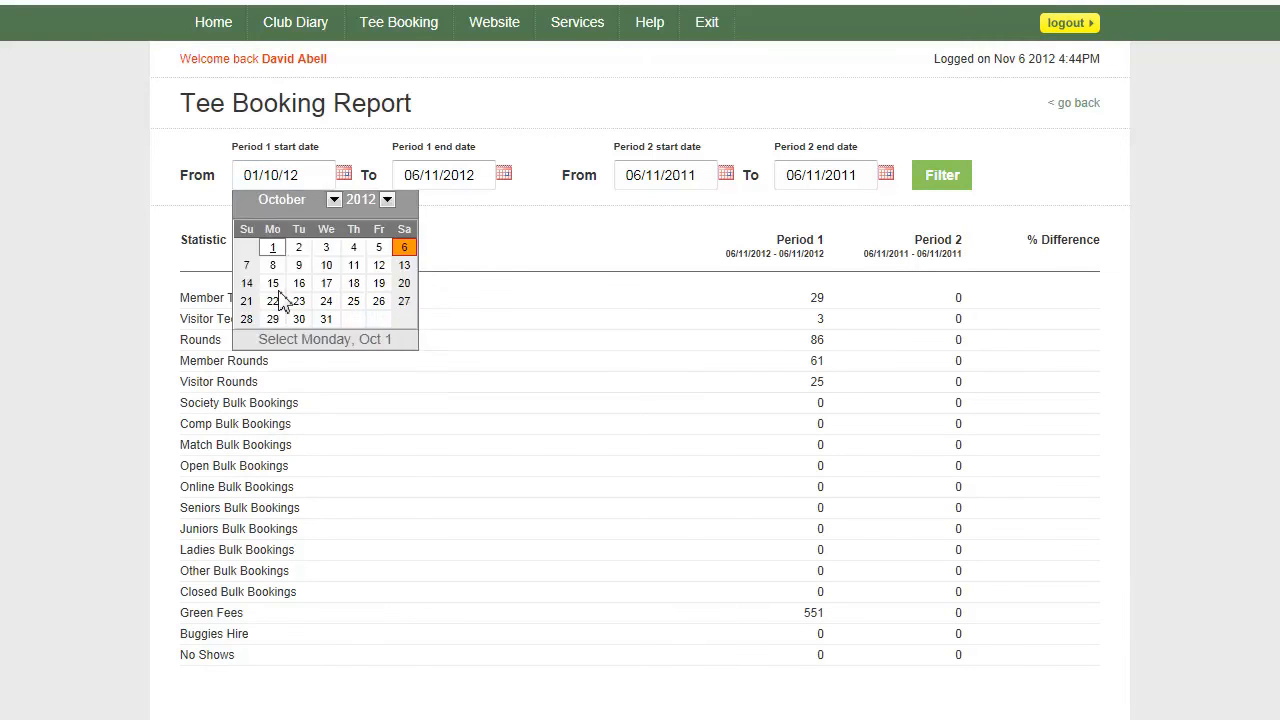
Set the Period 1 end date to 31 October 2012 and filter the Tee Booking Report
left_click(504, 175)
left_click(493, 244)
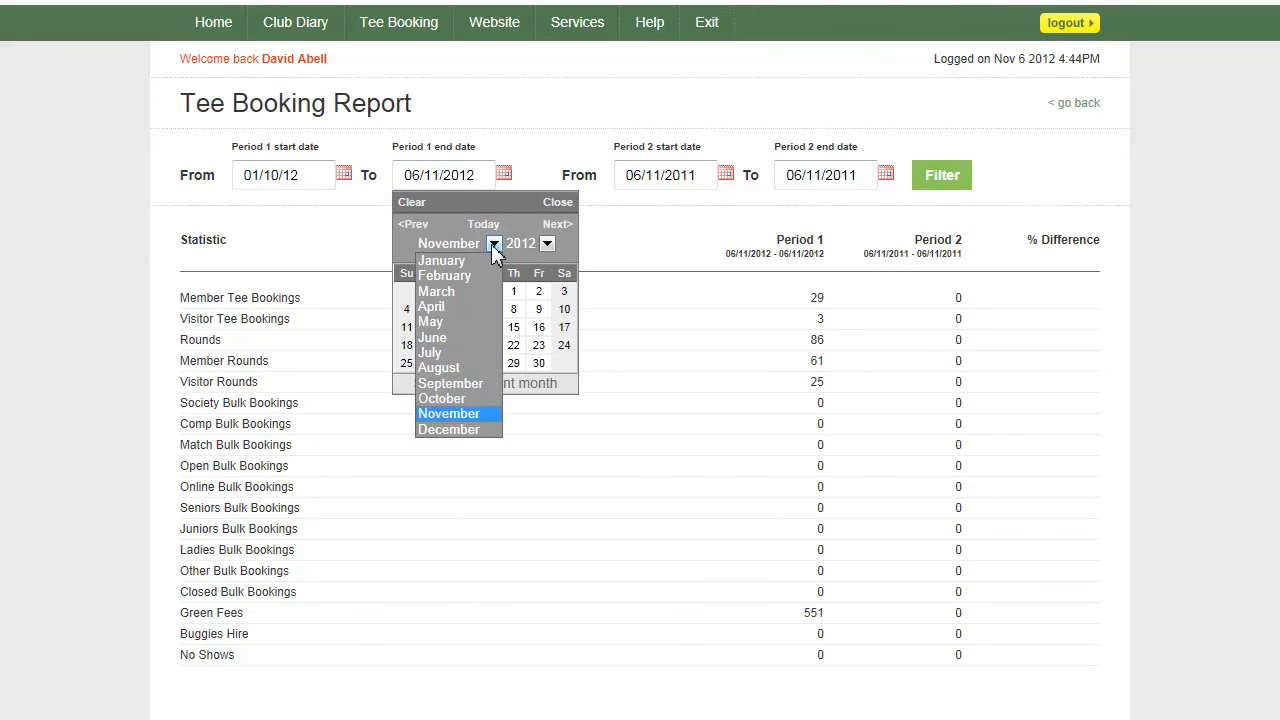
left_click(457, 400)
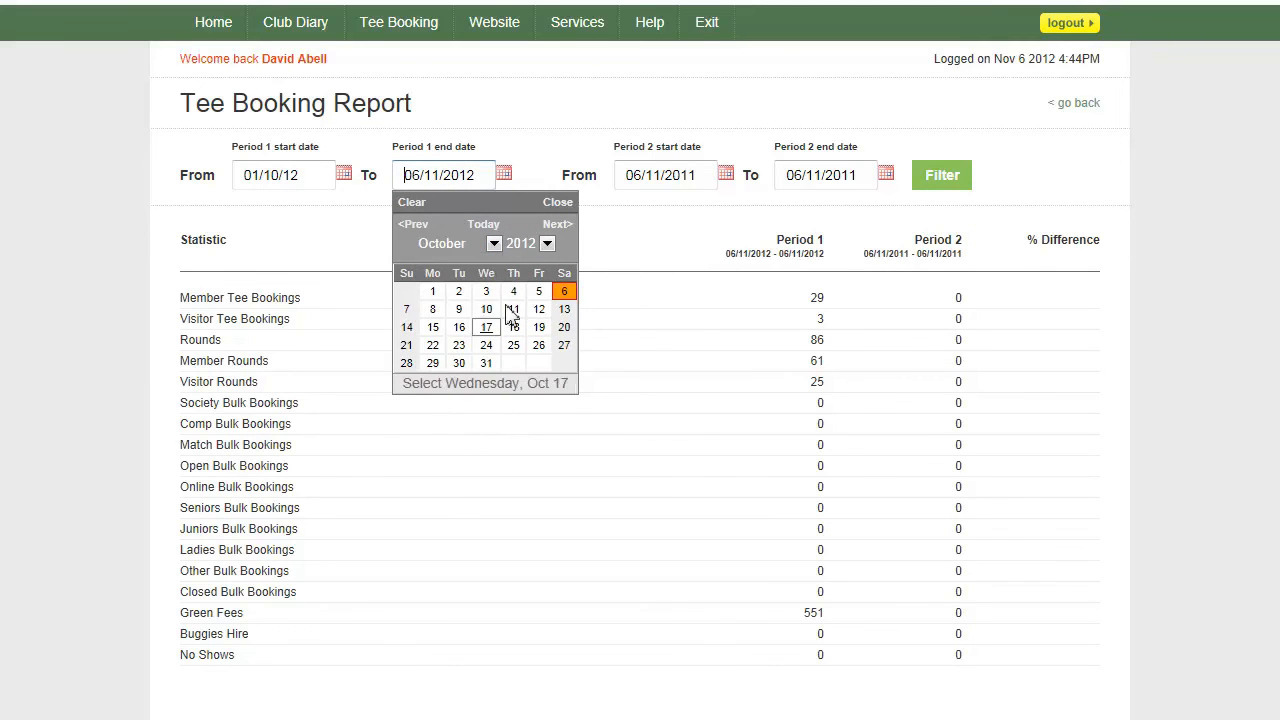
left_click(486, 363)
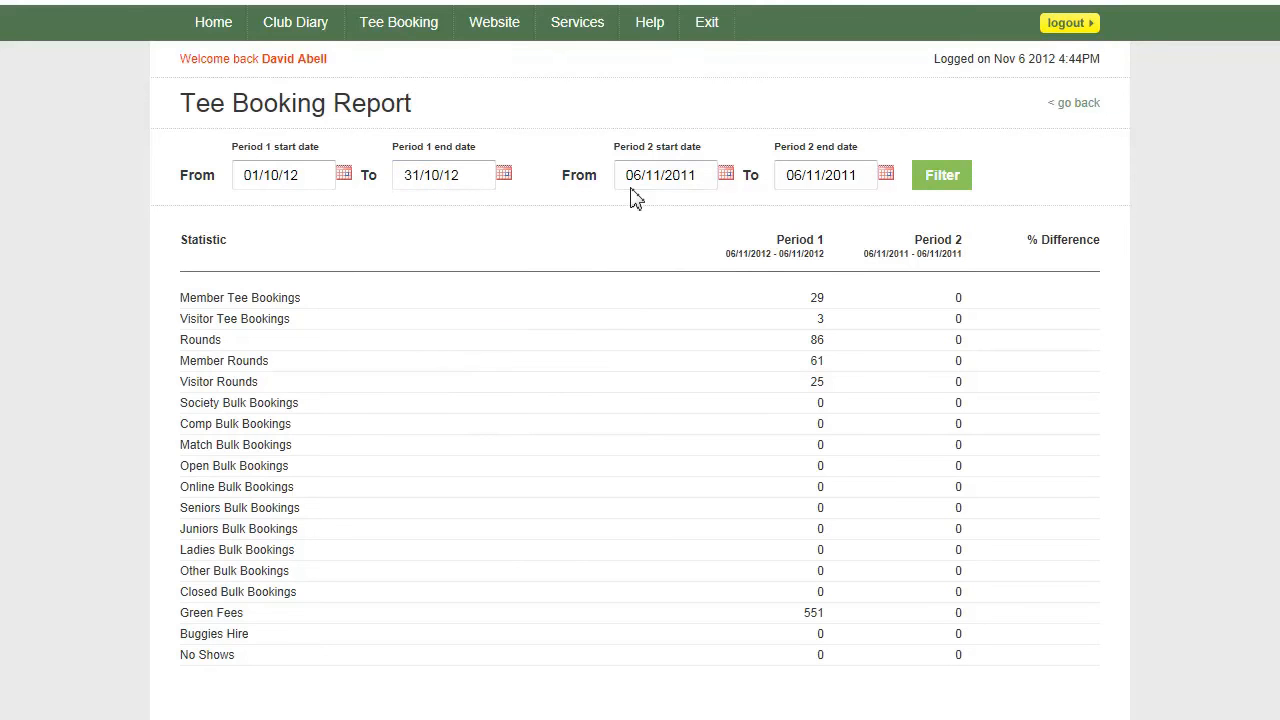
left_click(945, 182)
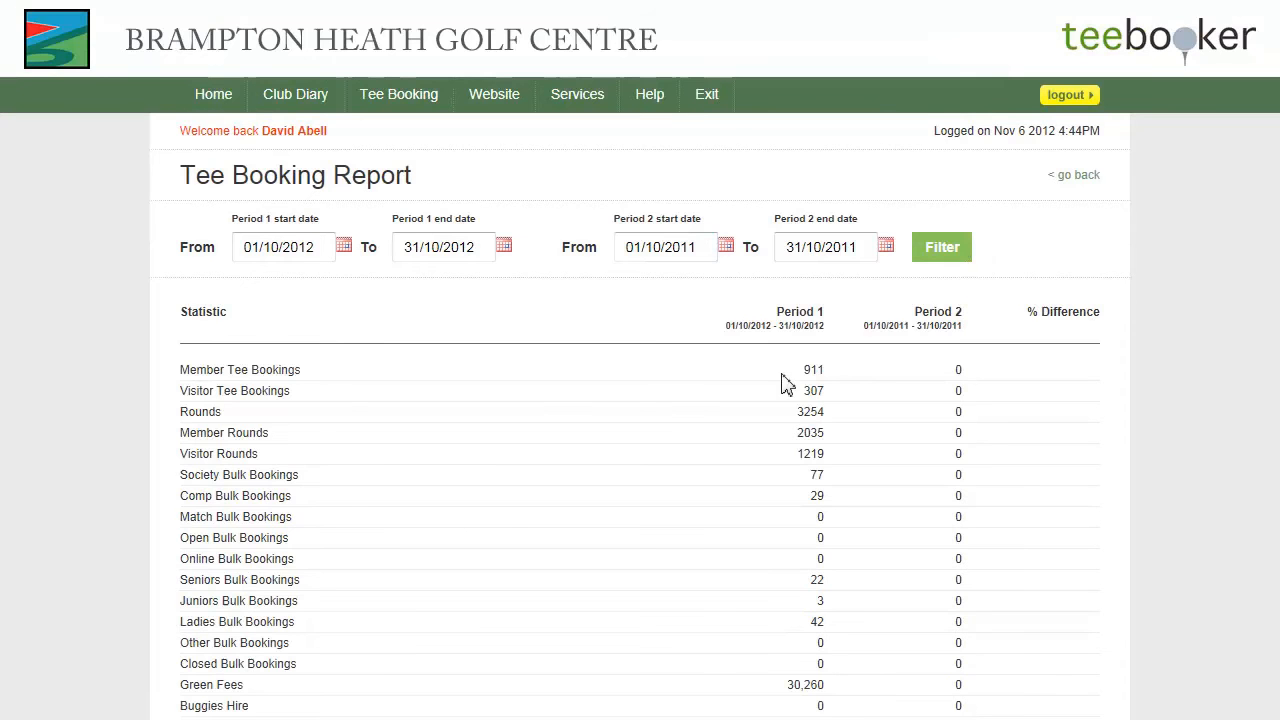
Set the Period 2 start date of the Tee Booking Report to 1 September 2011
scroll(640, 360, "down", 1)
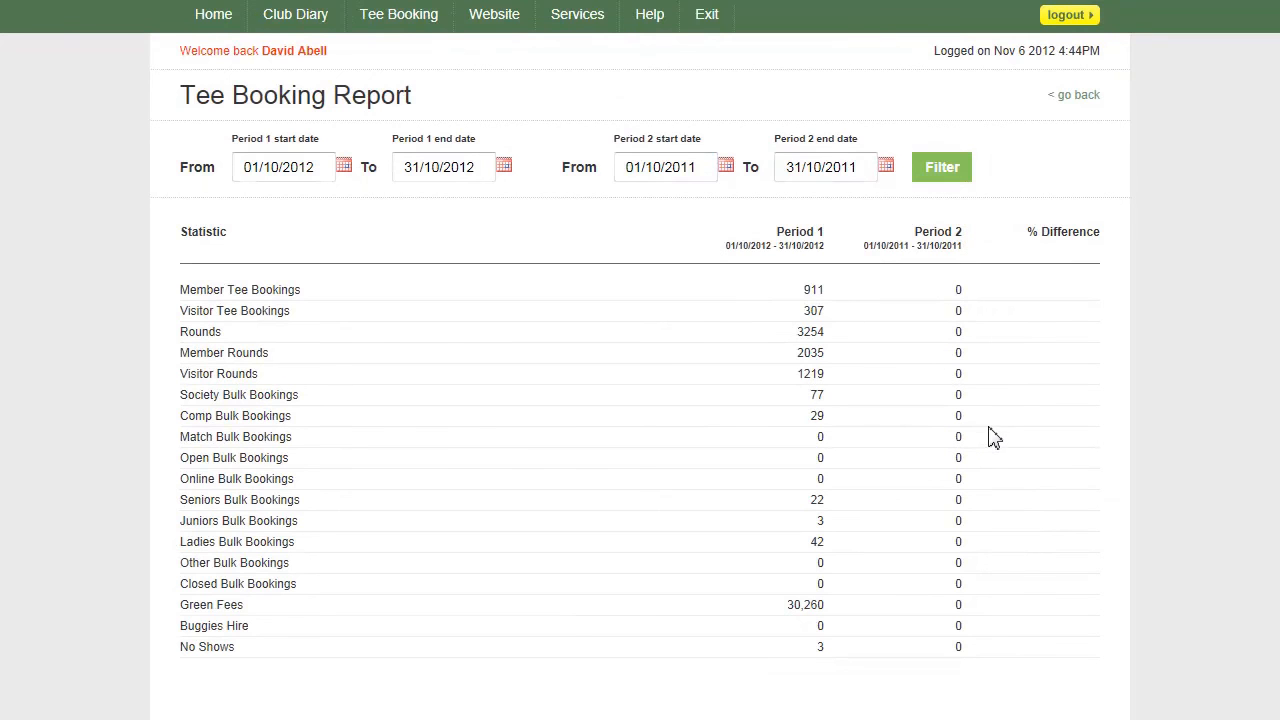
left_click(726, 170)
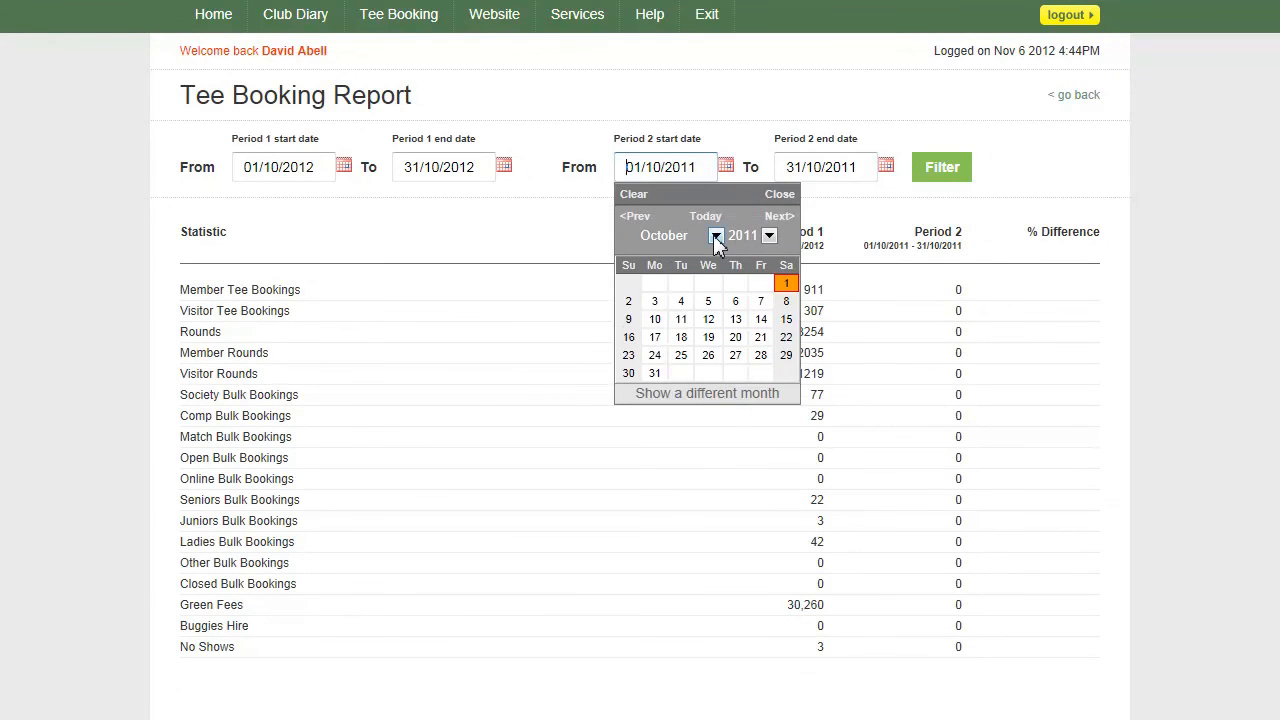
left_click(716, 237)
left_click(709, 377)
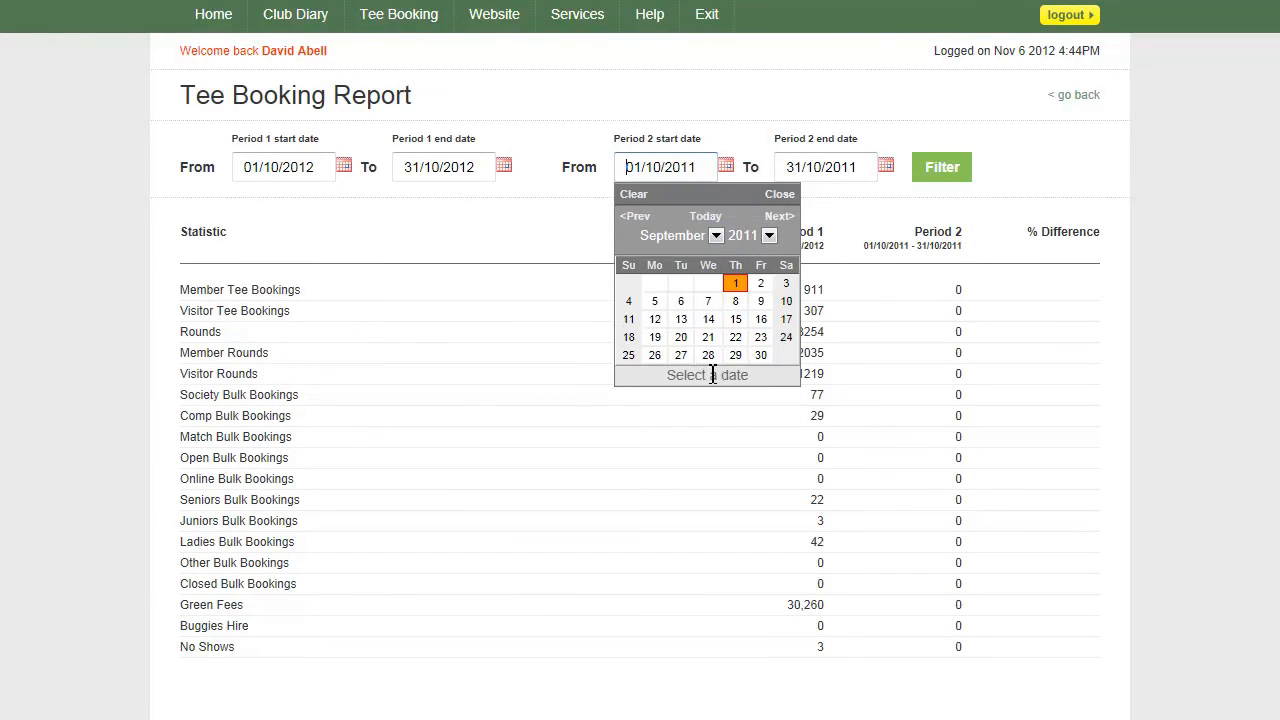
left_click(735, 284)
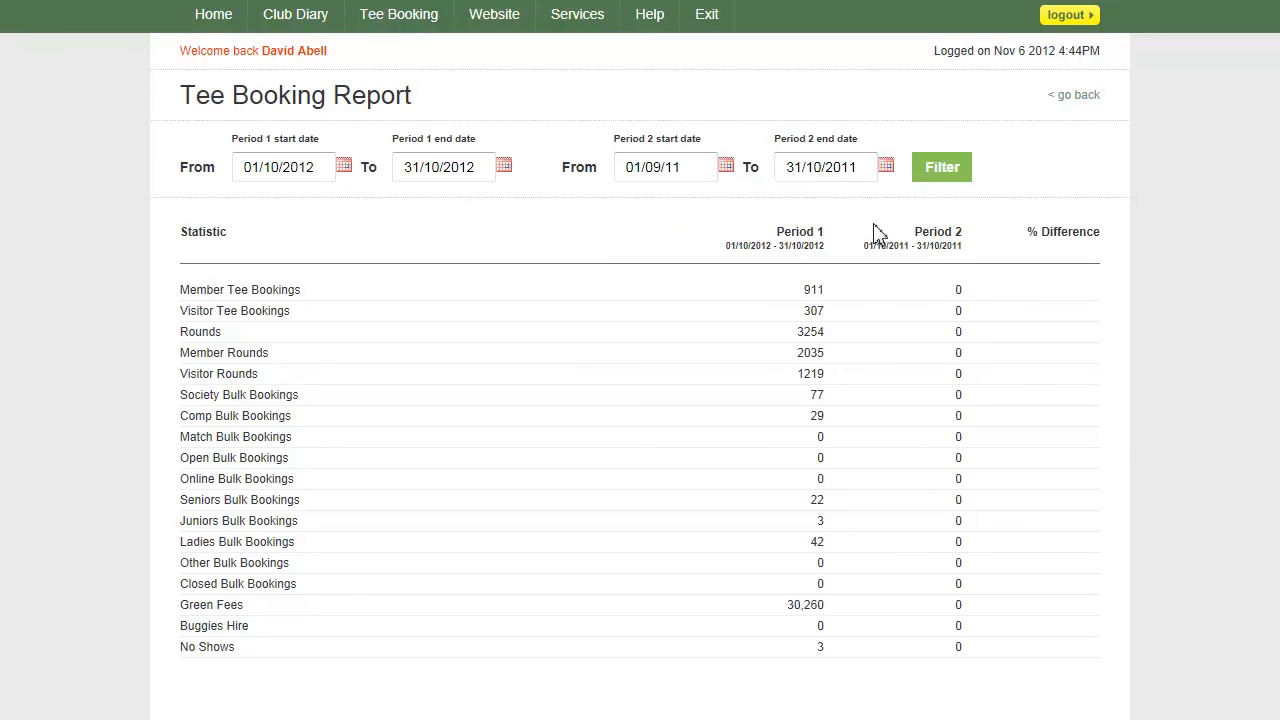
Correct the Period 2 start date of the Tee Booking Report to 1 September 2012
left_click(724, 167)
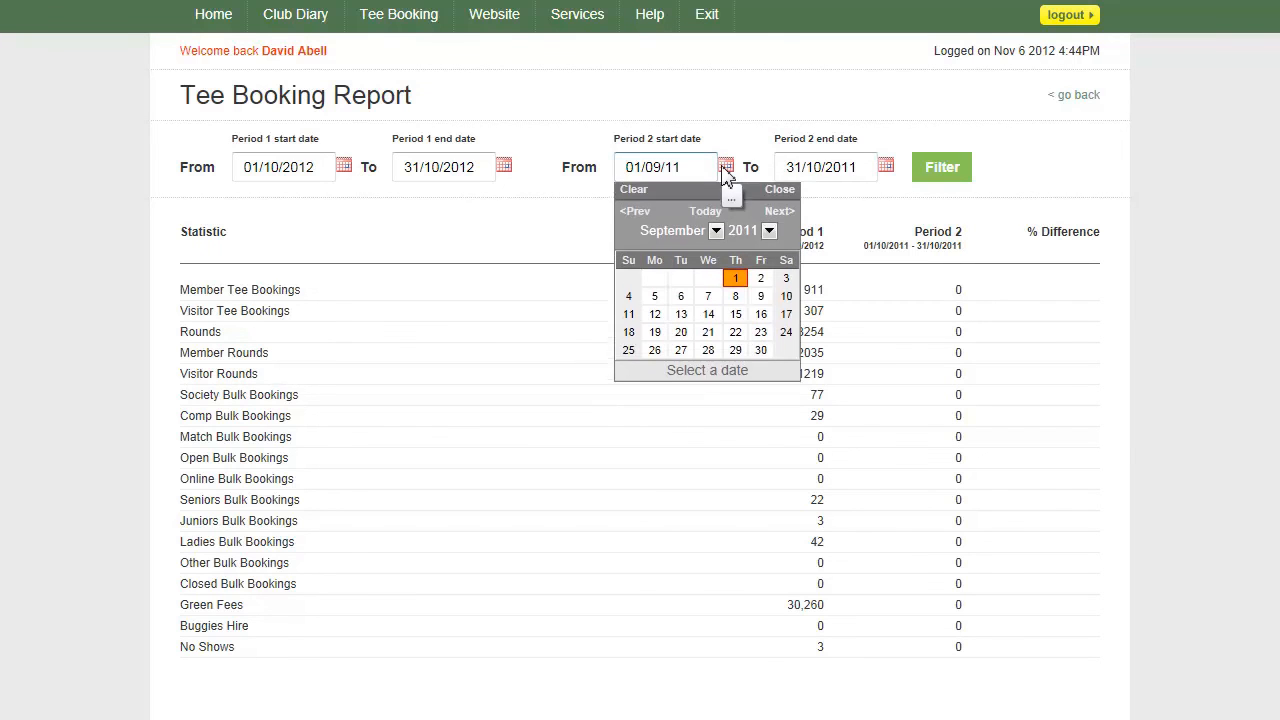
left_click(768, 235)
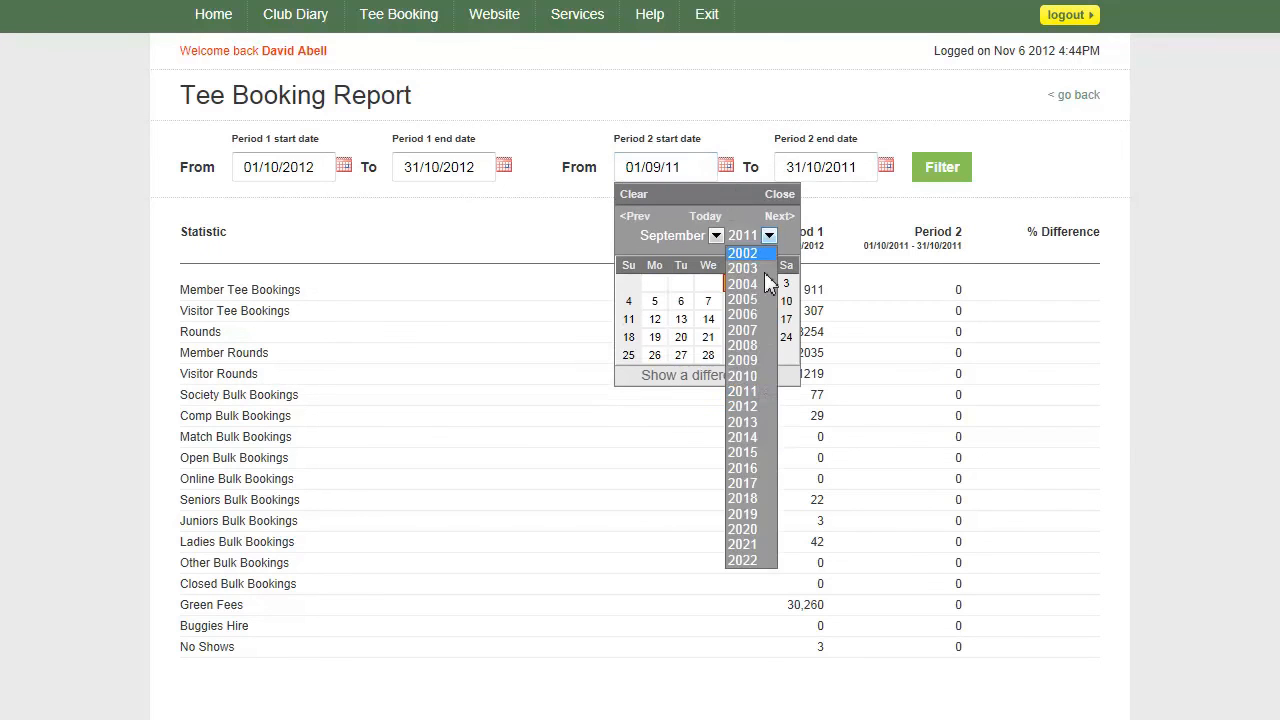
left_click(745, 406)
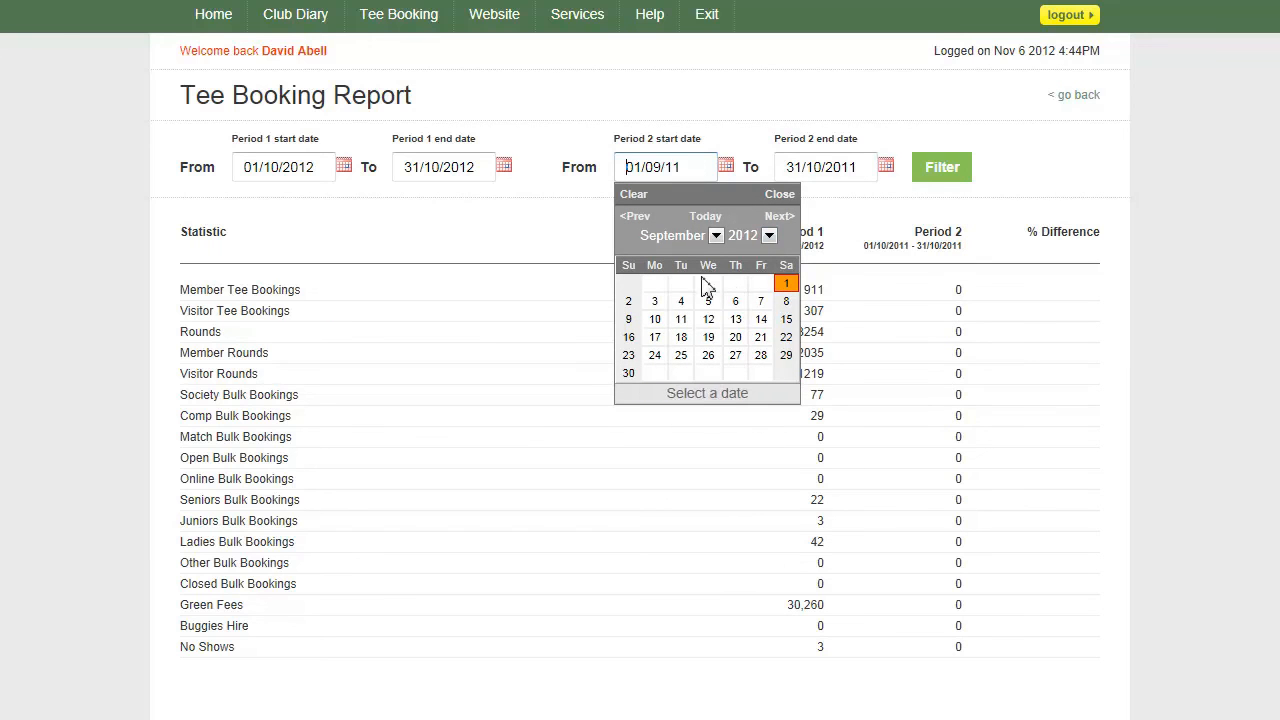
left_click(786, 287)
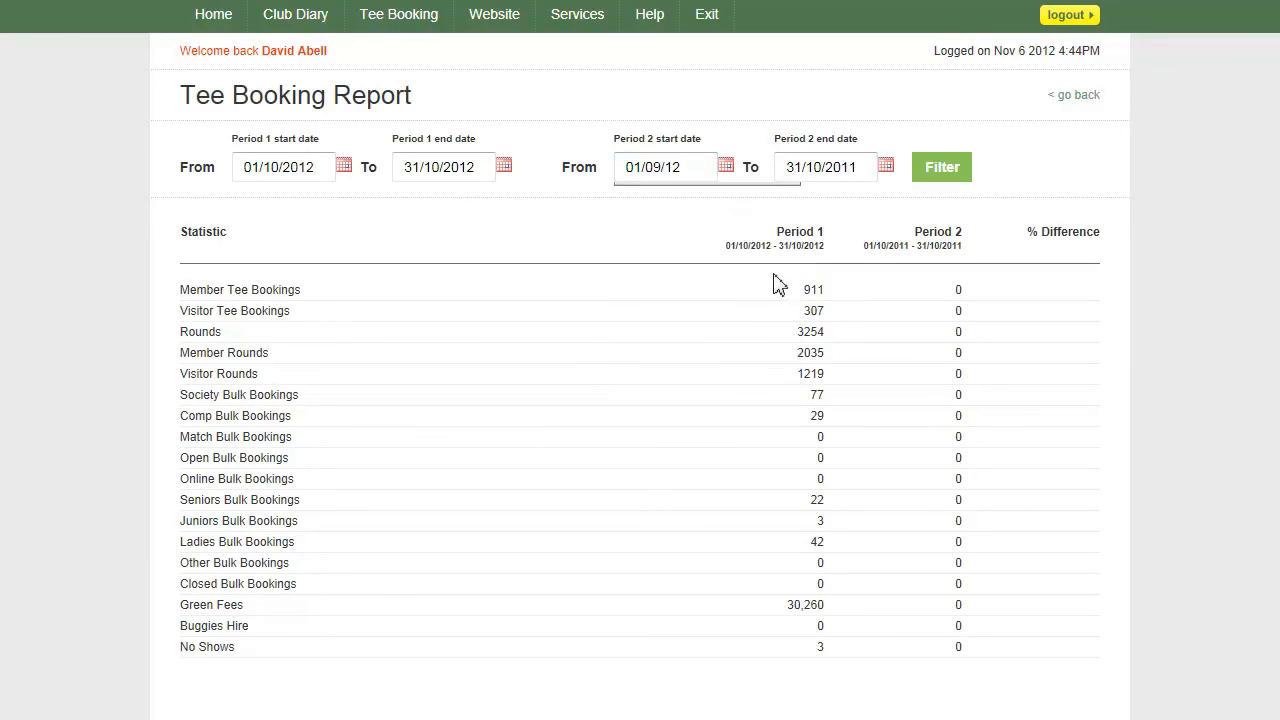
Set the Period 2 end date of the Tee Booking Report to 30 September 2012
left_click(886, 167)
left_click(875, 237)
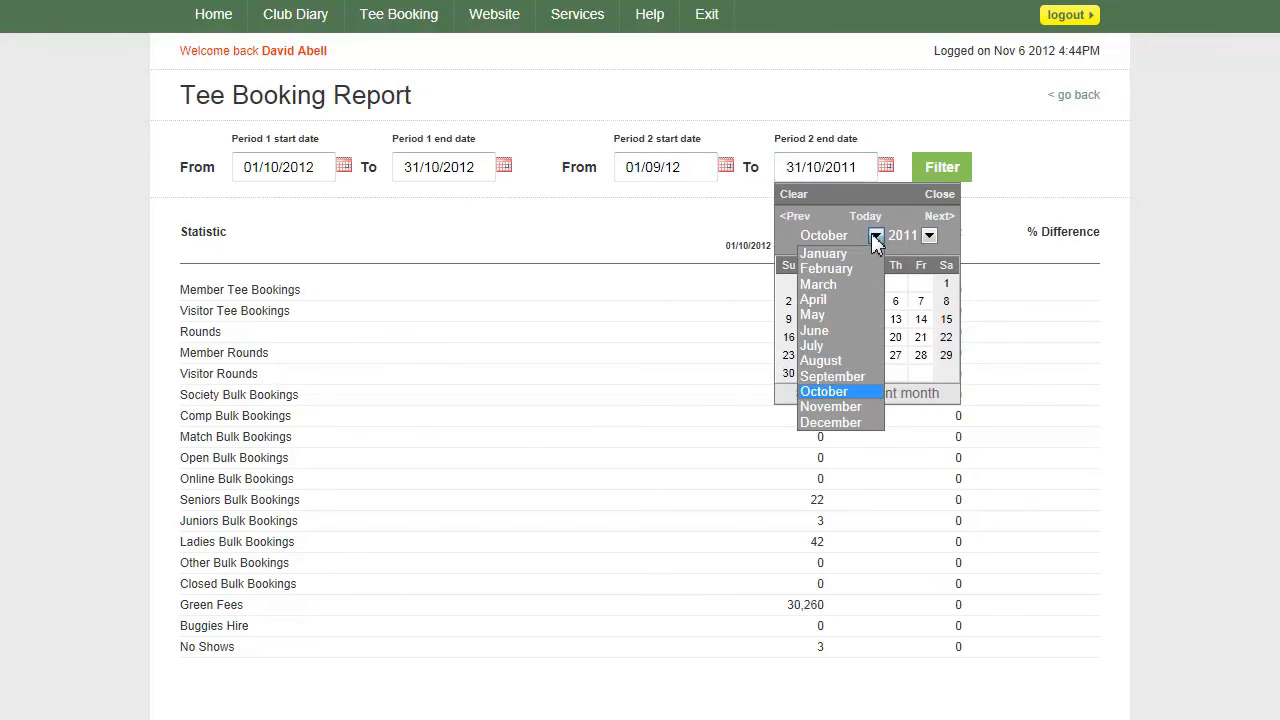
left_click(847, 390)
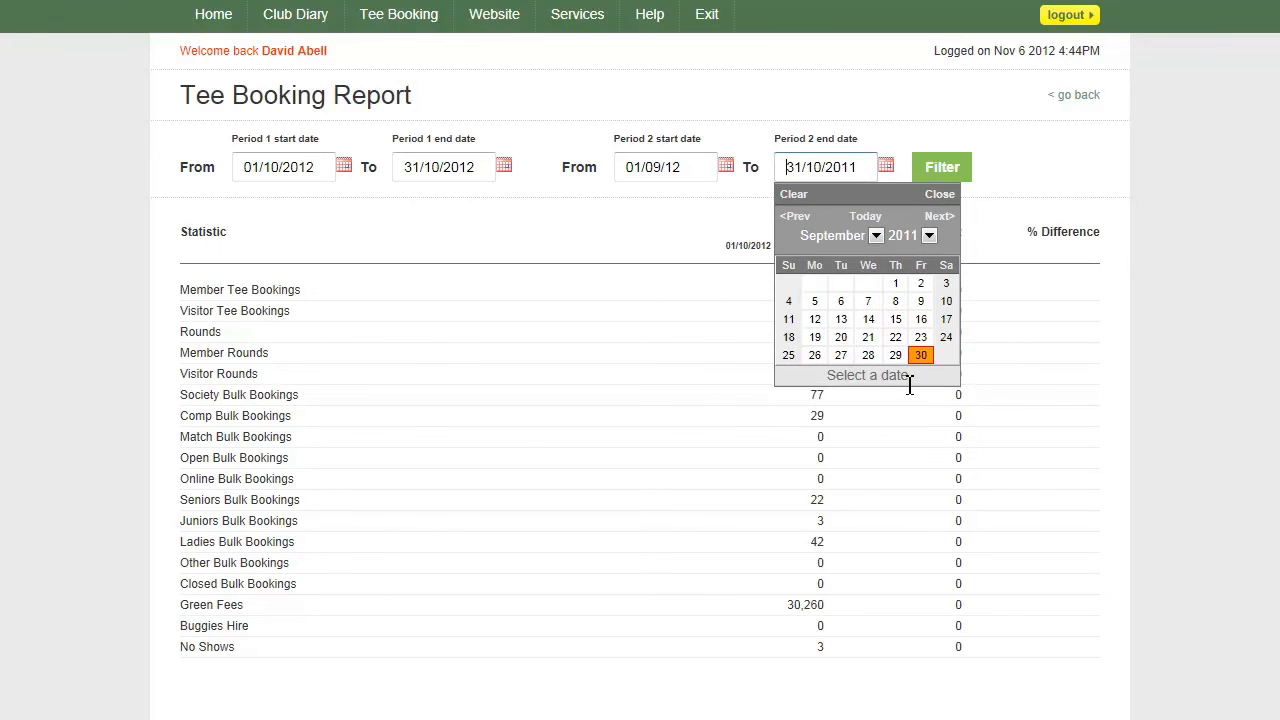
left_click(921, 355)
left_click(892, 168)
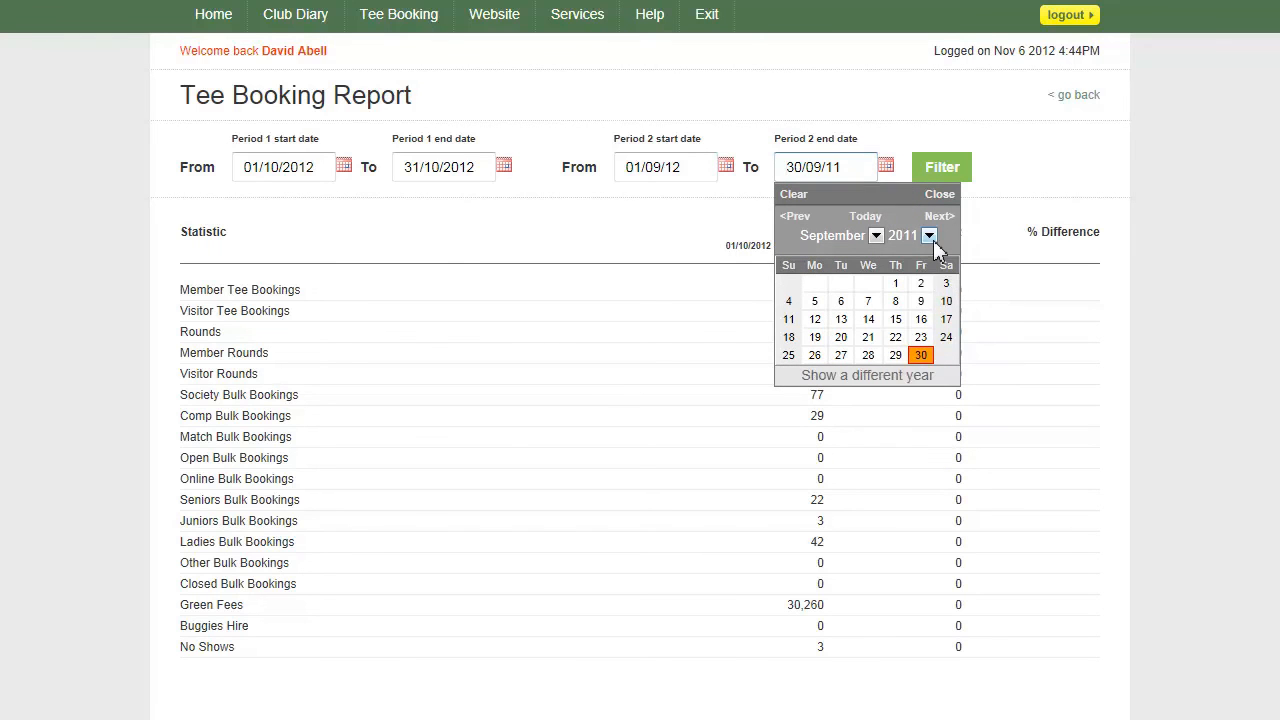
left_click(929, 236)
left_click(915, 403)
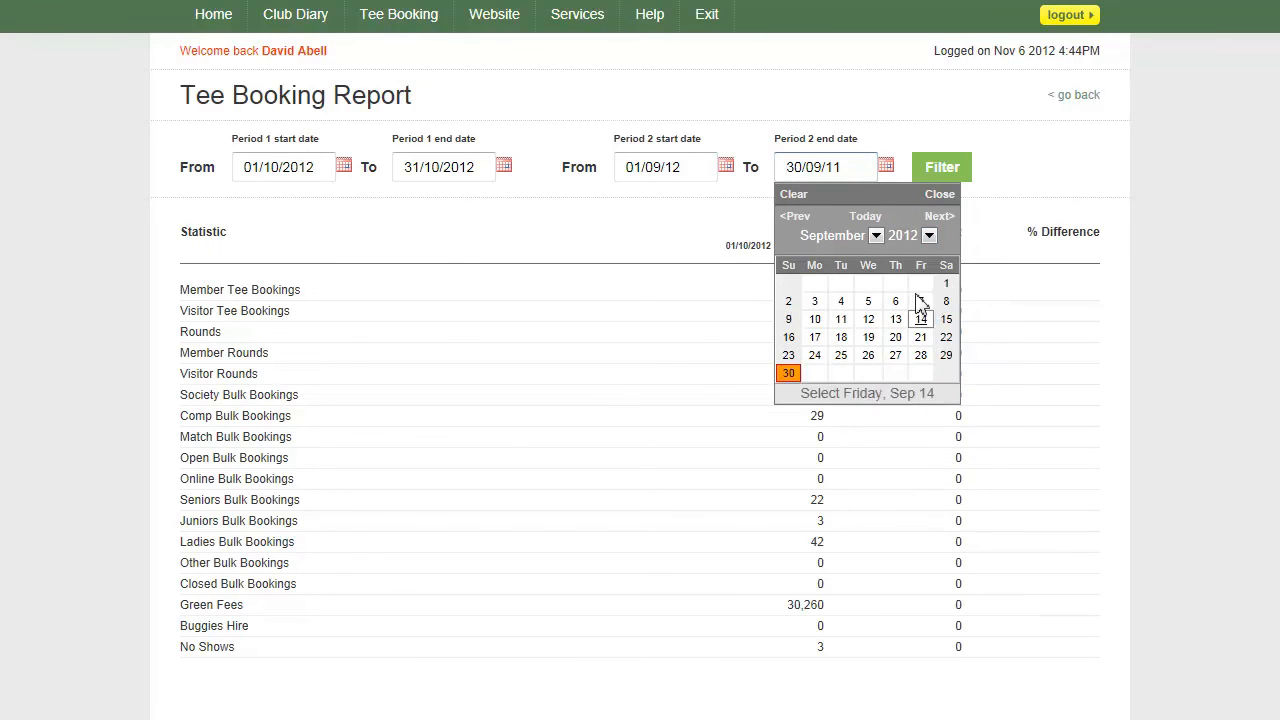
left_click(789, 374)
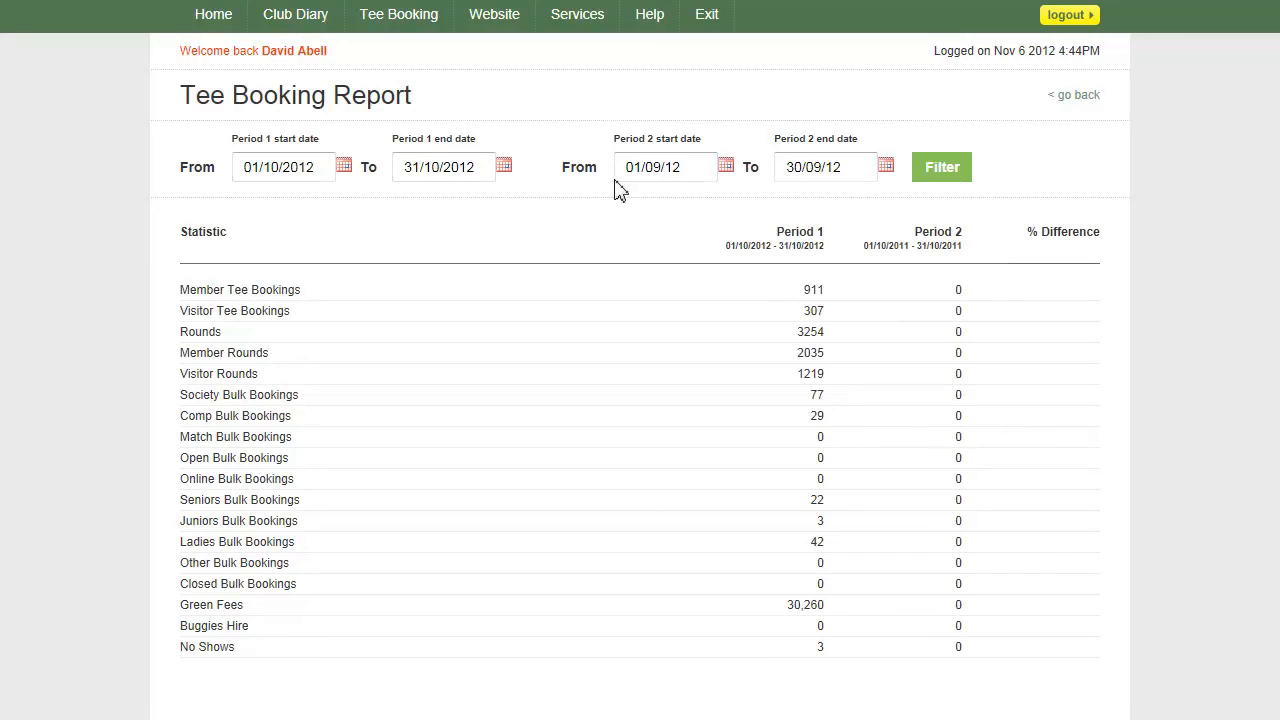
Filter the Tee Booking Report by the two chosen periods and review the compared statistics down to No Shows
left_click(955, 172)
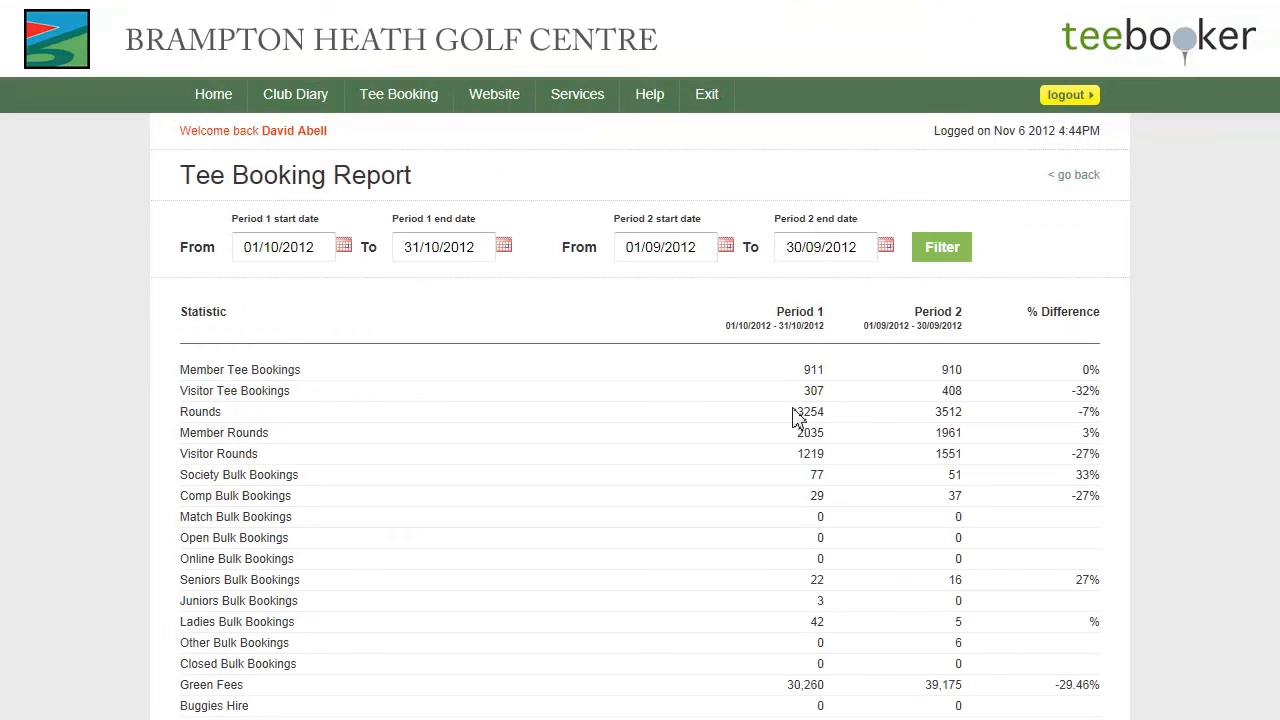
scroll(640, 360, "down", 1)
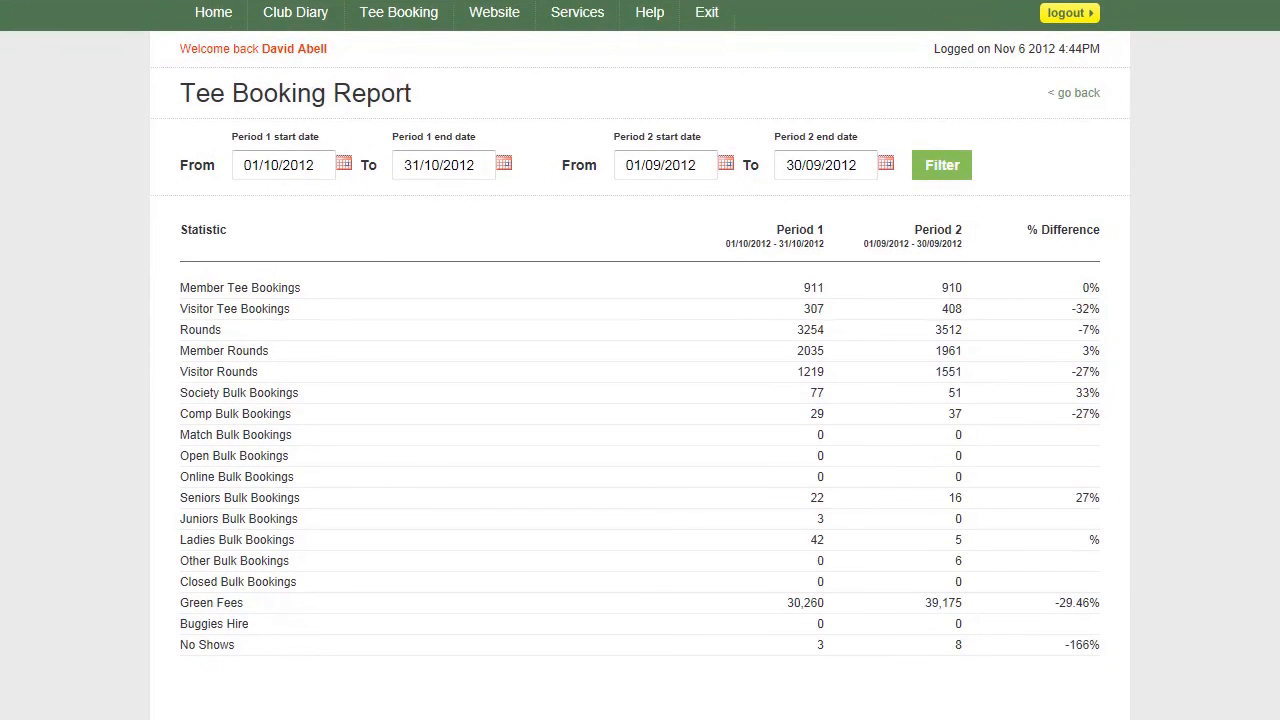
scroll(640, 360, "up", 1)
Open the Tee Booking Report again from the tee booking reports and look over its period comparison
mouse_move(398, 92)
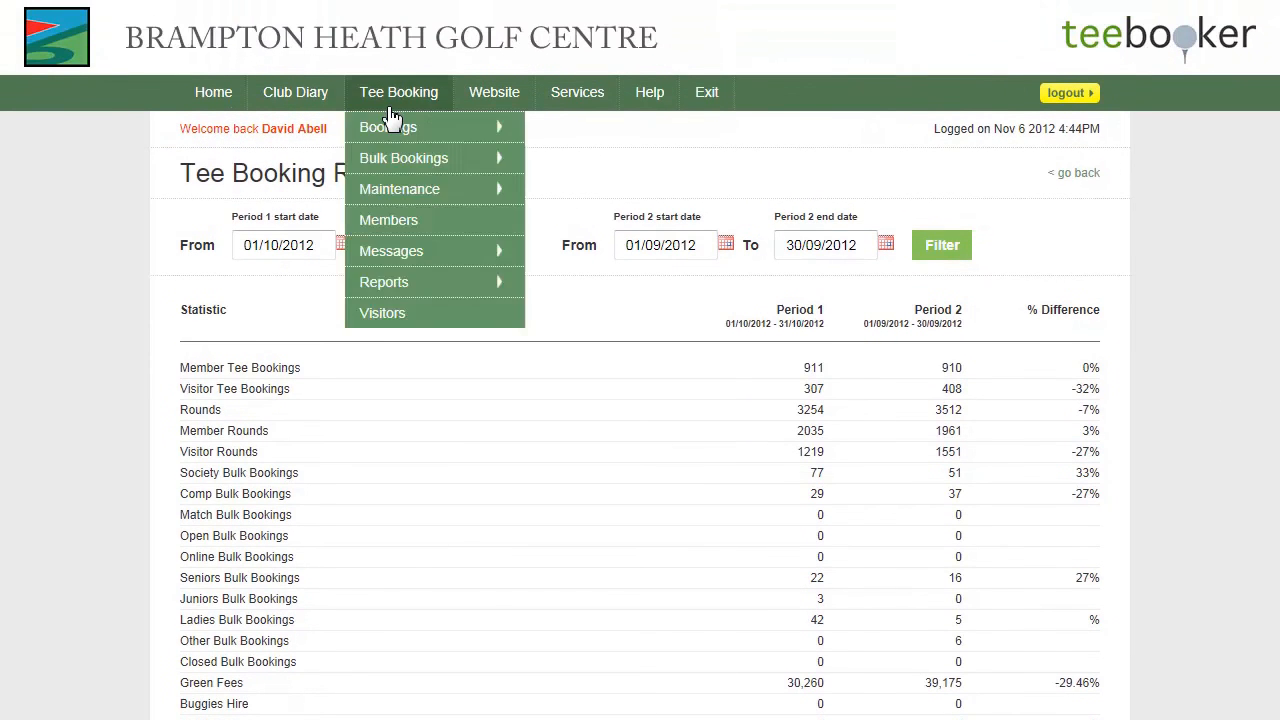
mouse_move(420, 286)
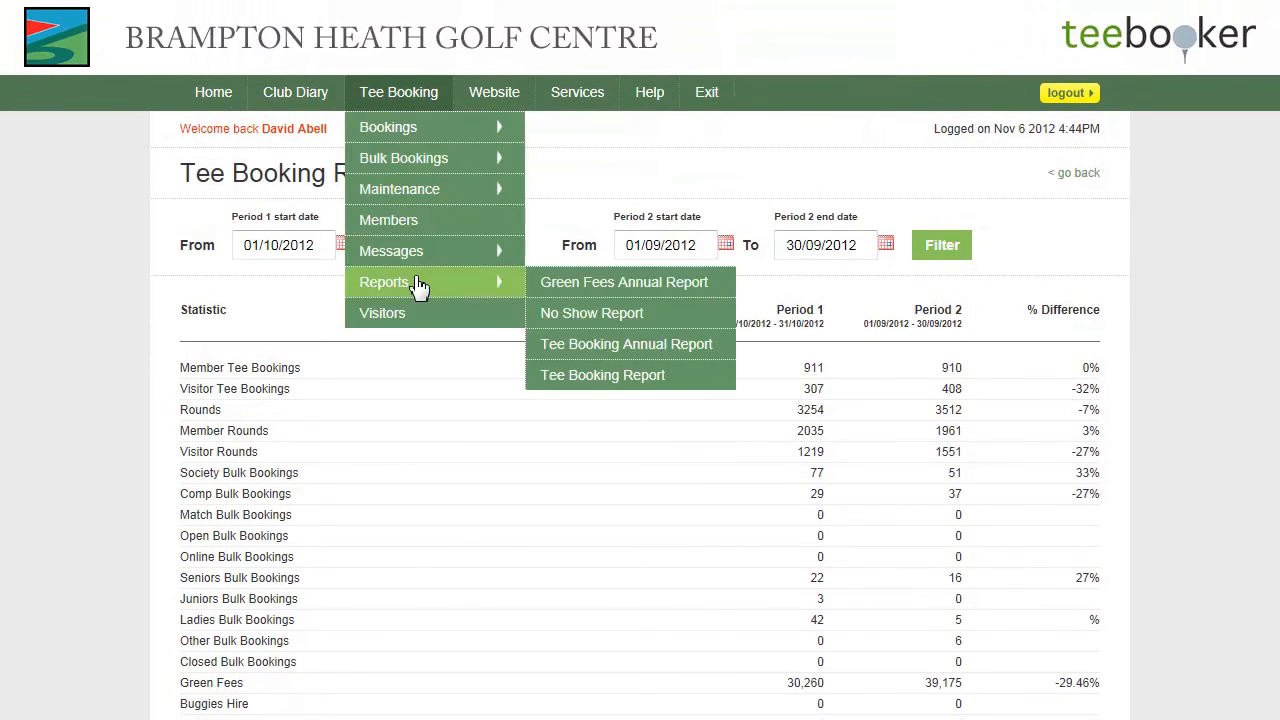
left_click(636, 378)
scroll(640, 360, "down", 1)
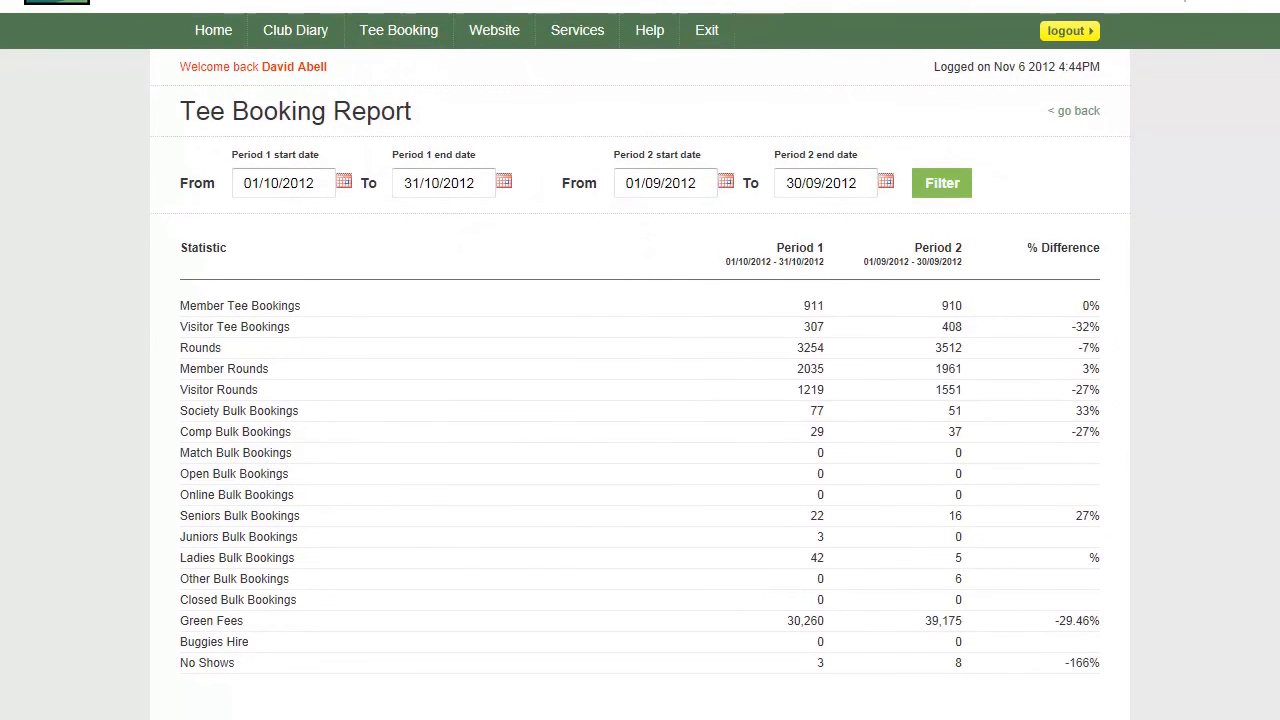
scroll(640, 360, "up", 1)
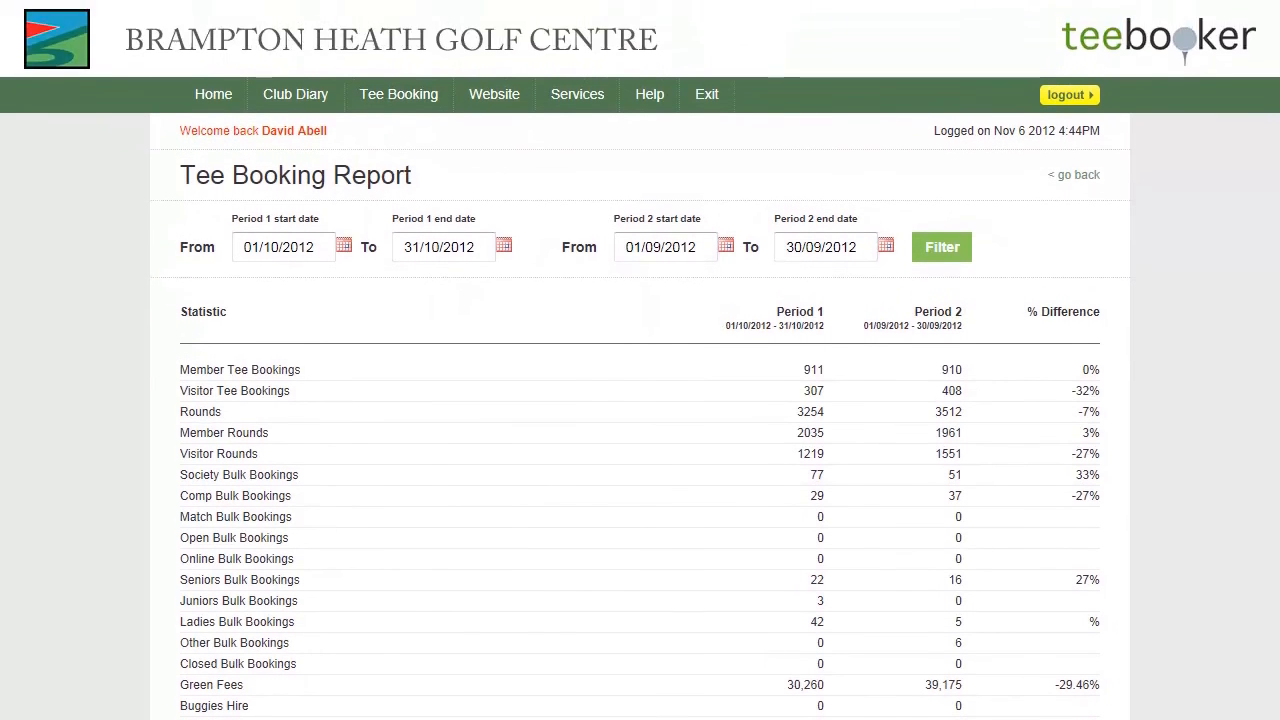